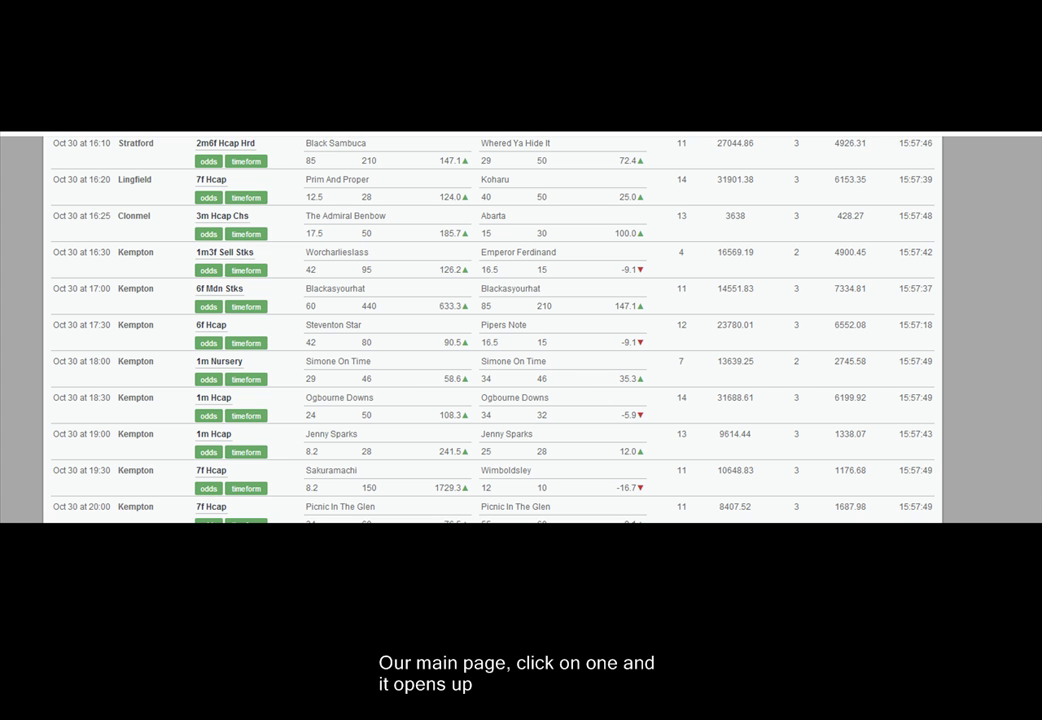
- Open the 16:10 Stratford 2m6f Hcap Hrd race and inspect Always Bold's win and place market price graphs
click(225, 144)
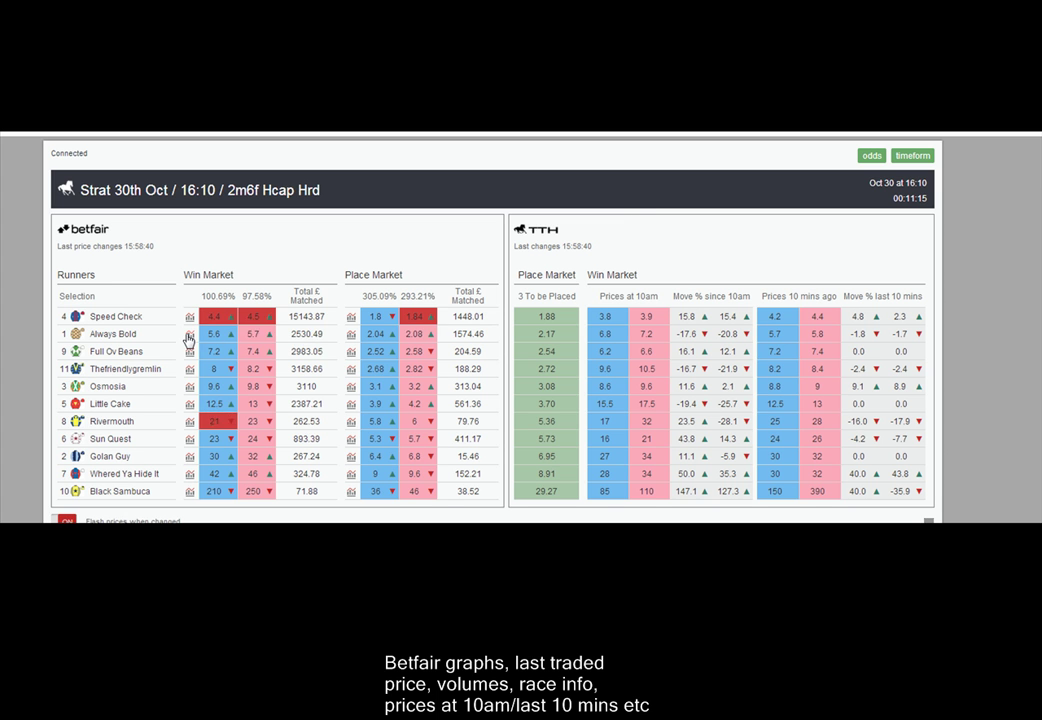
mouse_move(188, 340)
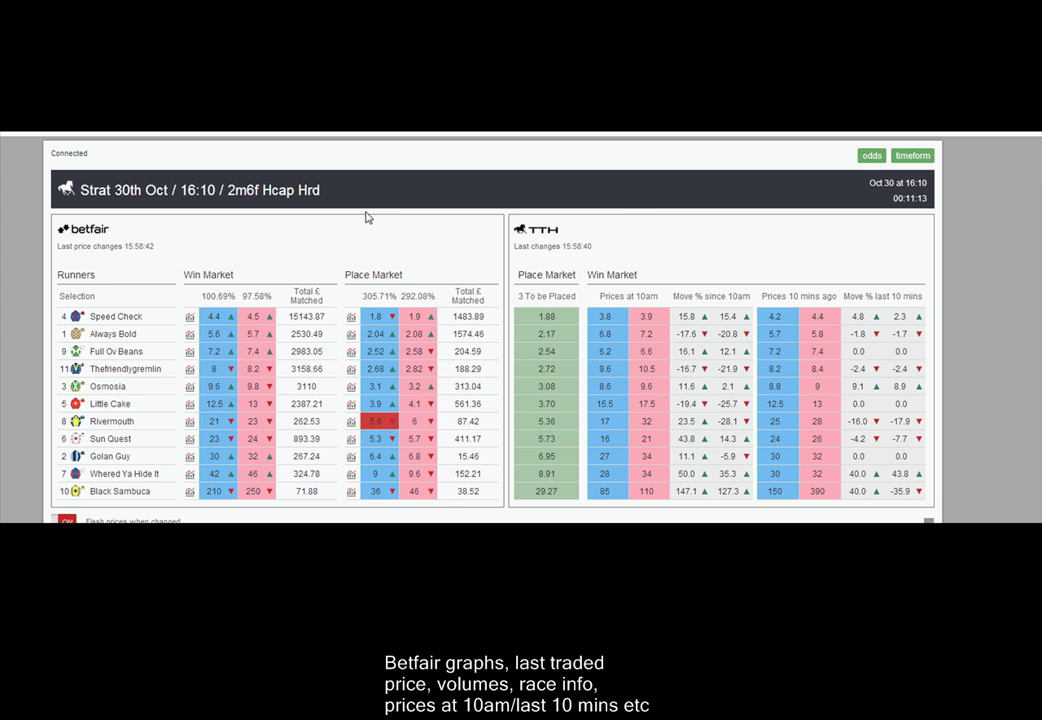
mouse_move(352, 342)
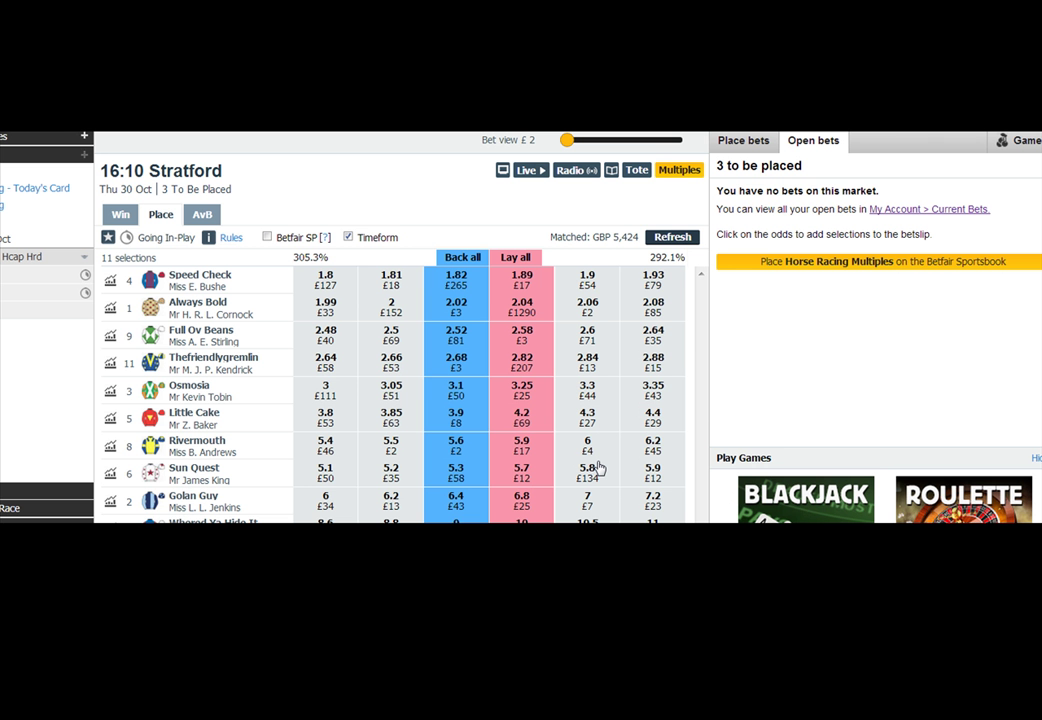
- Lay Always Bold in the 16:10 Stratford place market at odds of 2.02 with a £300 backer's stake
click(528, 315)
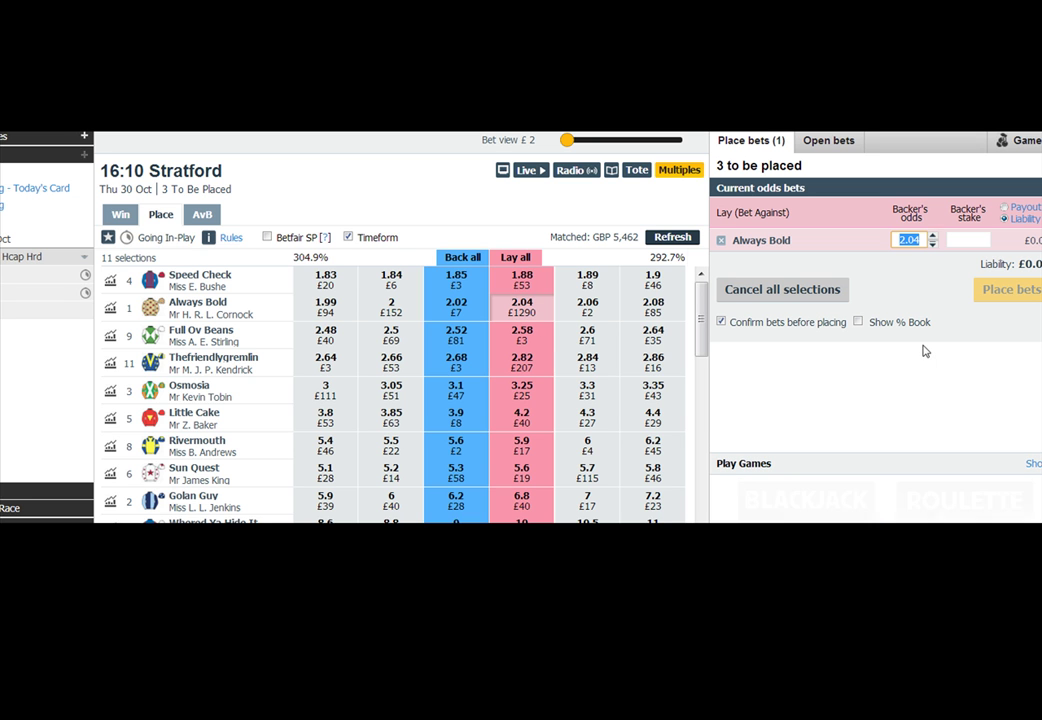
click(933, 249)
click(973, 237)
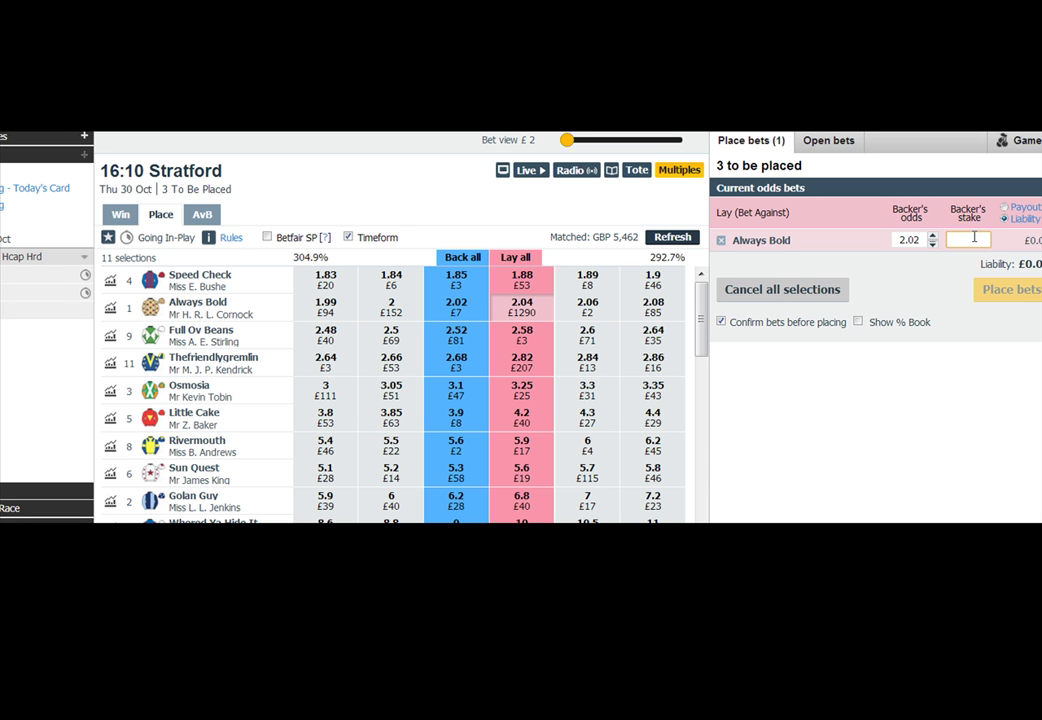
text(300)
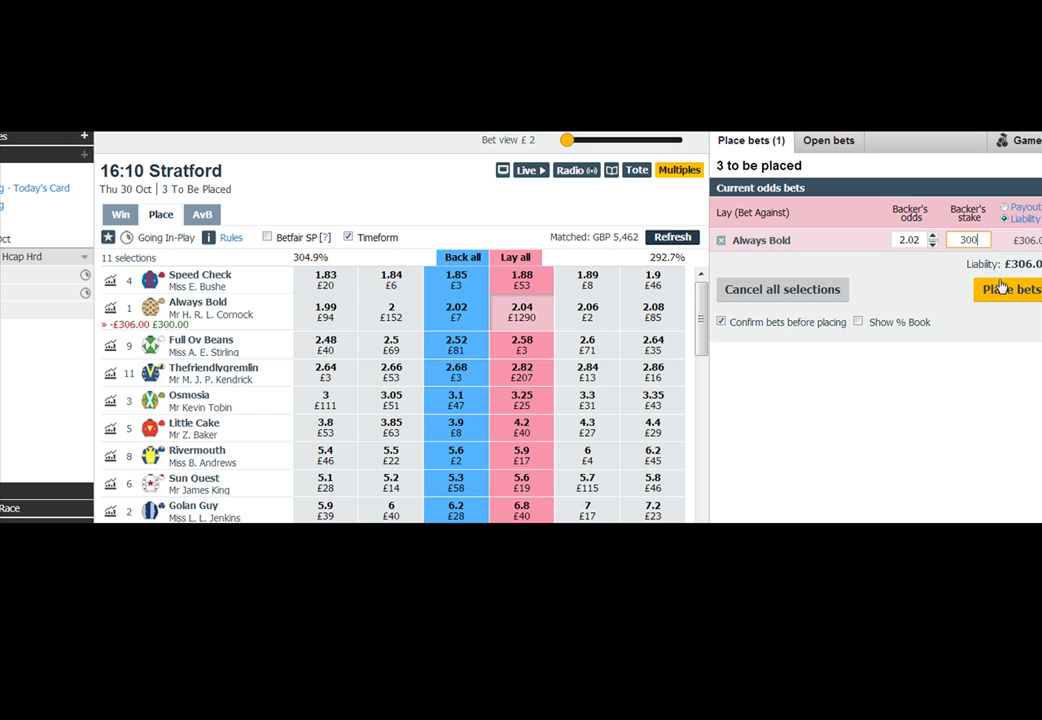
click(1012, 287)
click(1000, 309)
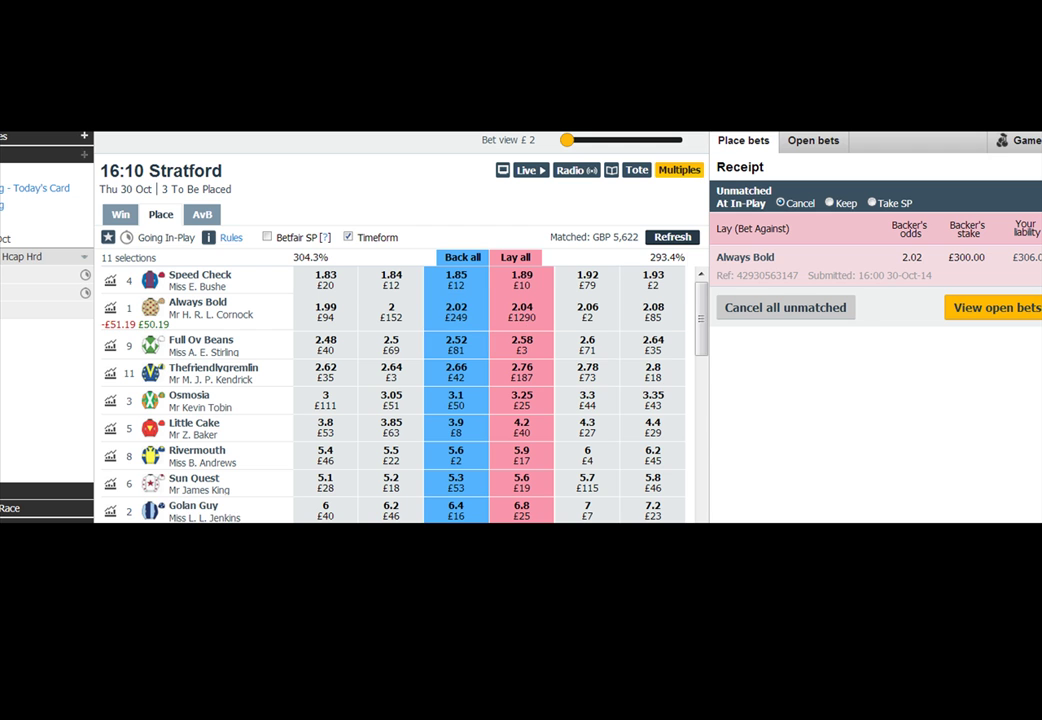
- Switch to the TTH page for the 16:10 Stratford race and examine the price graphs of Always Bold and Speed Check
key(alt+Tab)
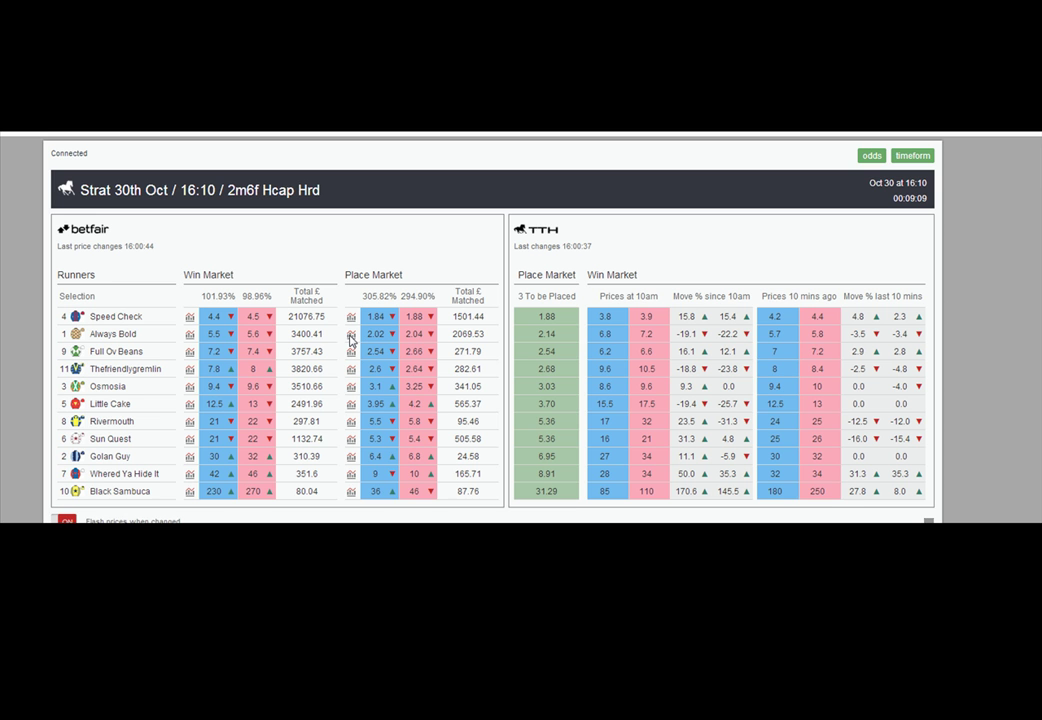
click(351, 340)
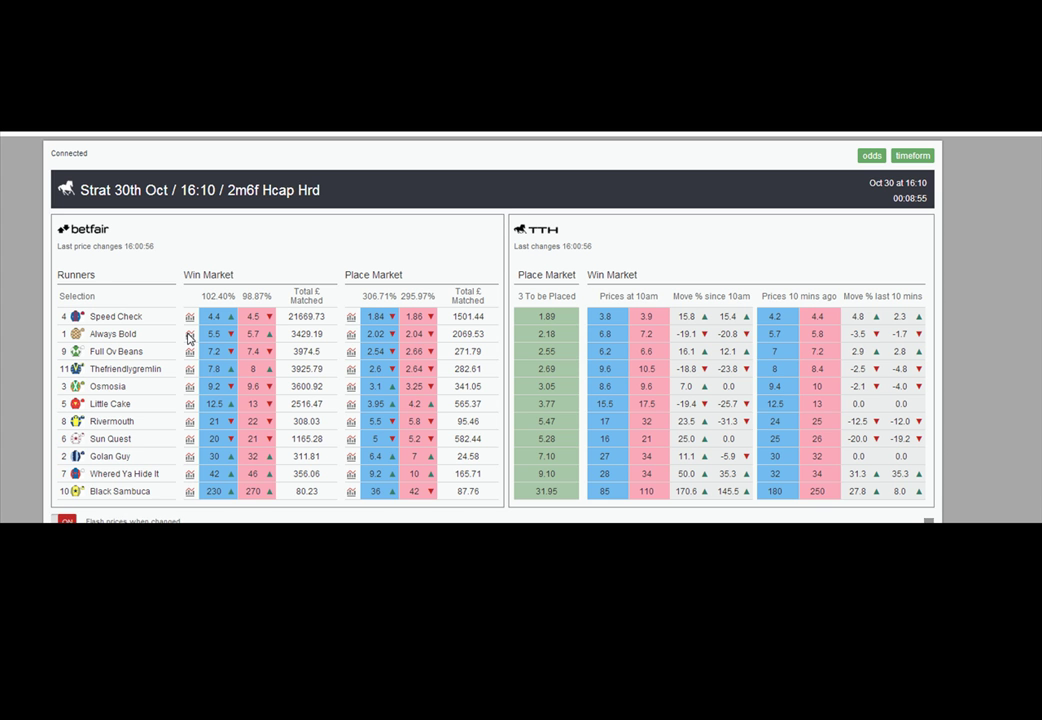
mouse_move(189, 338)
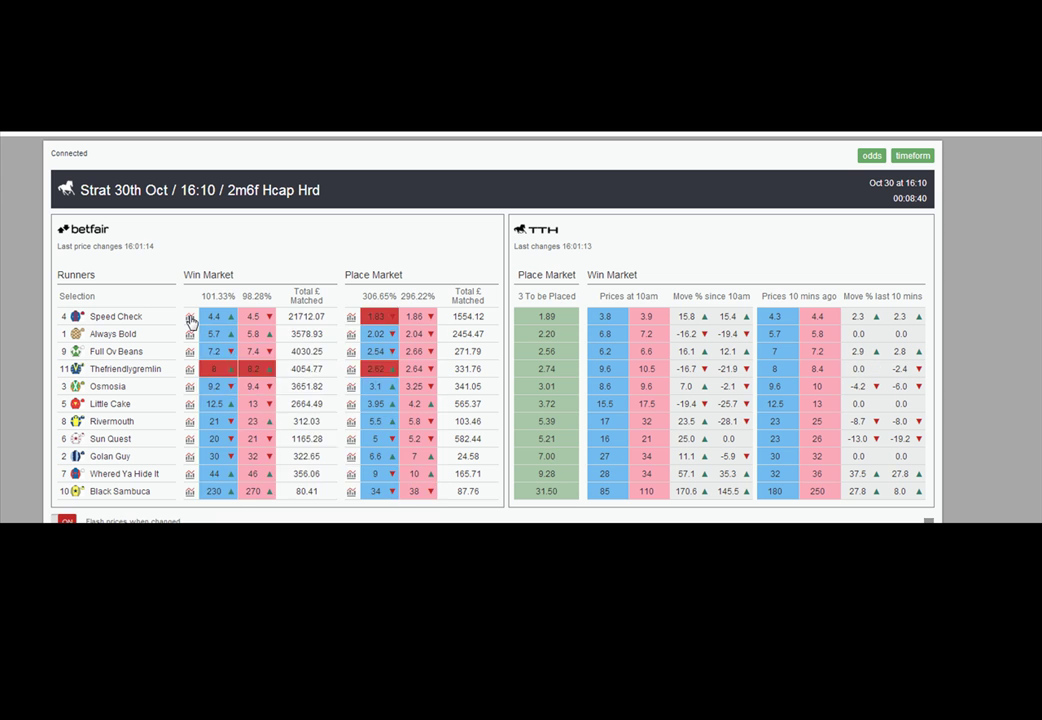
mouse_move(191, 321)
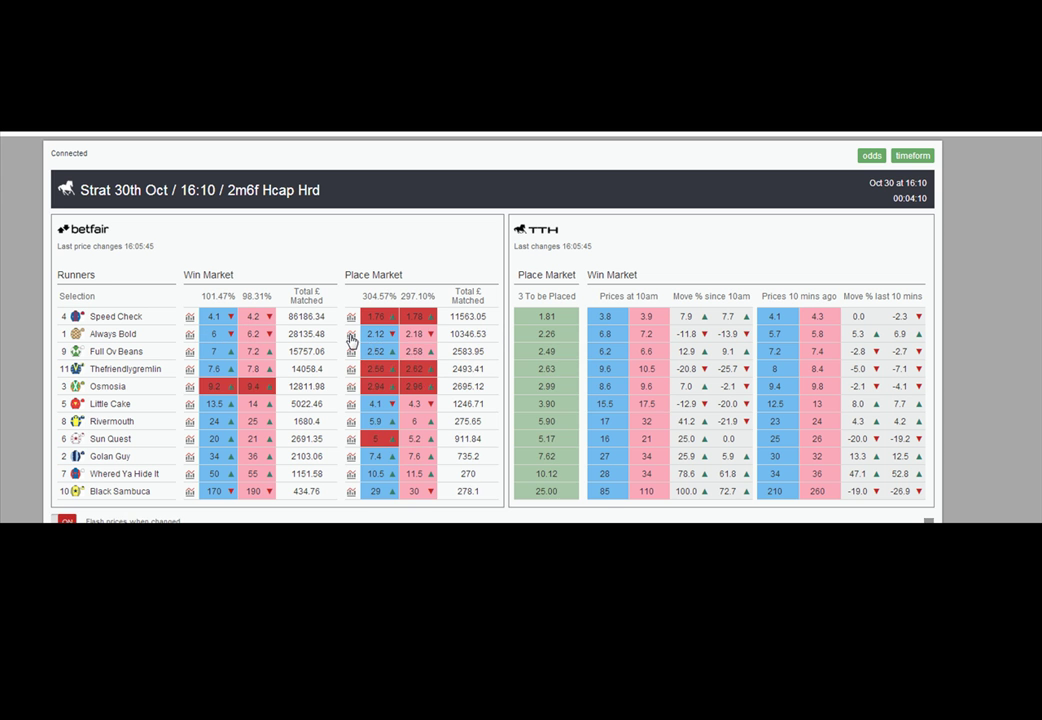
mouse_move(352, 341)
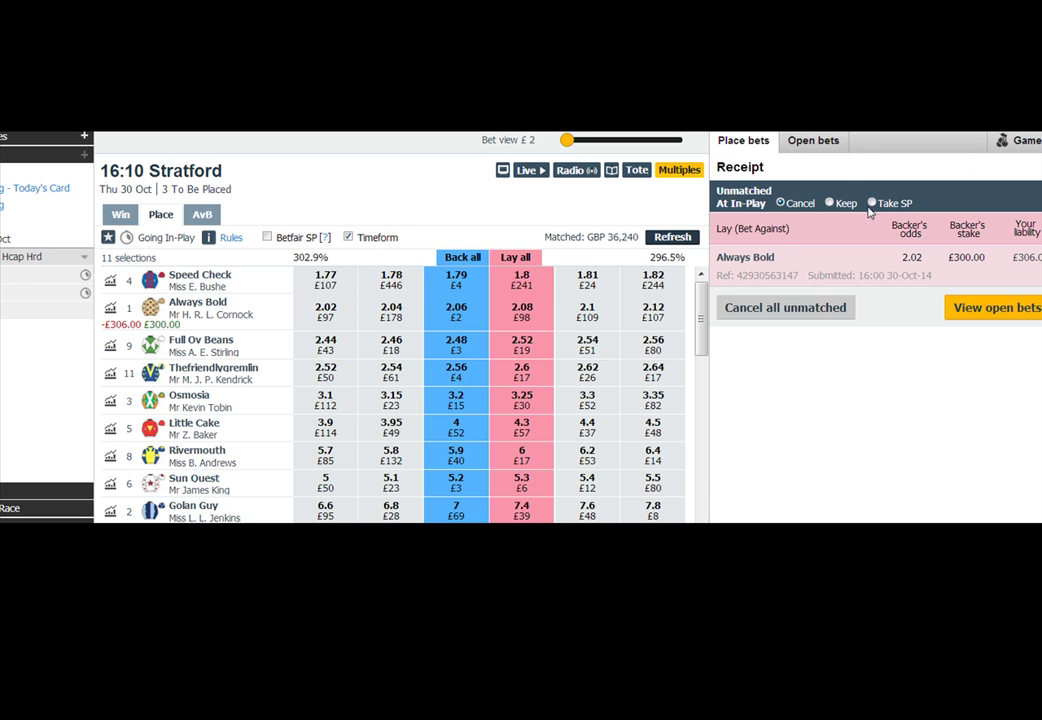
- Review the open bets on the Stratford place market and back Always Bold at odds of 2.08 with a £300 stake
click(813, 142)
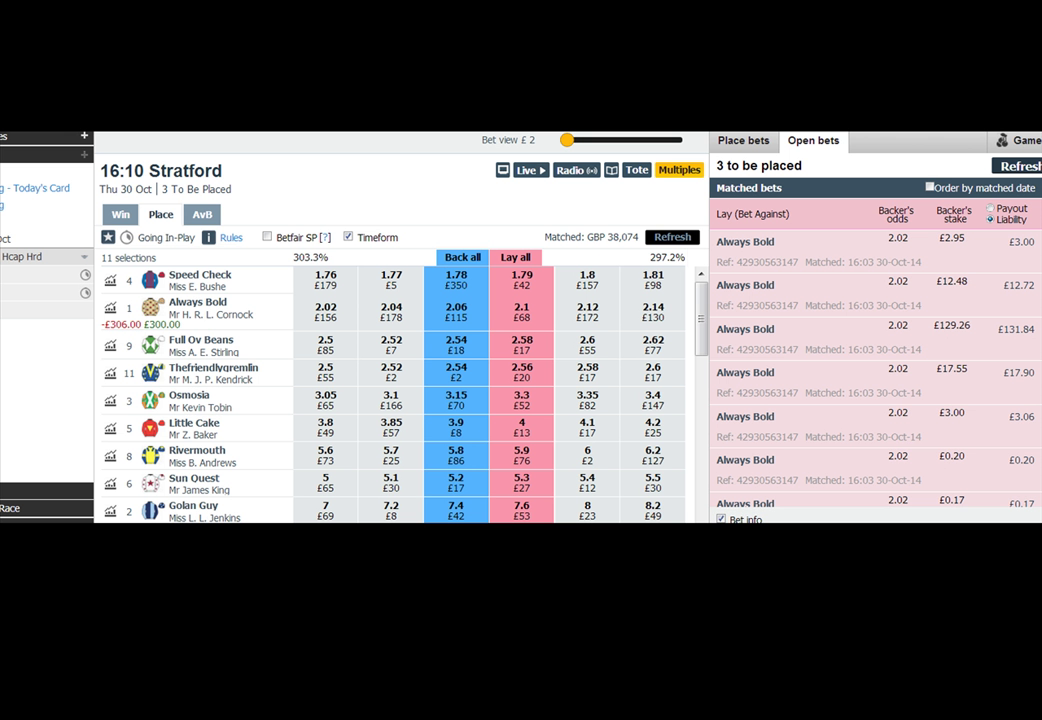
click(466, 315)
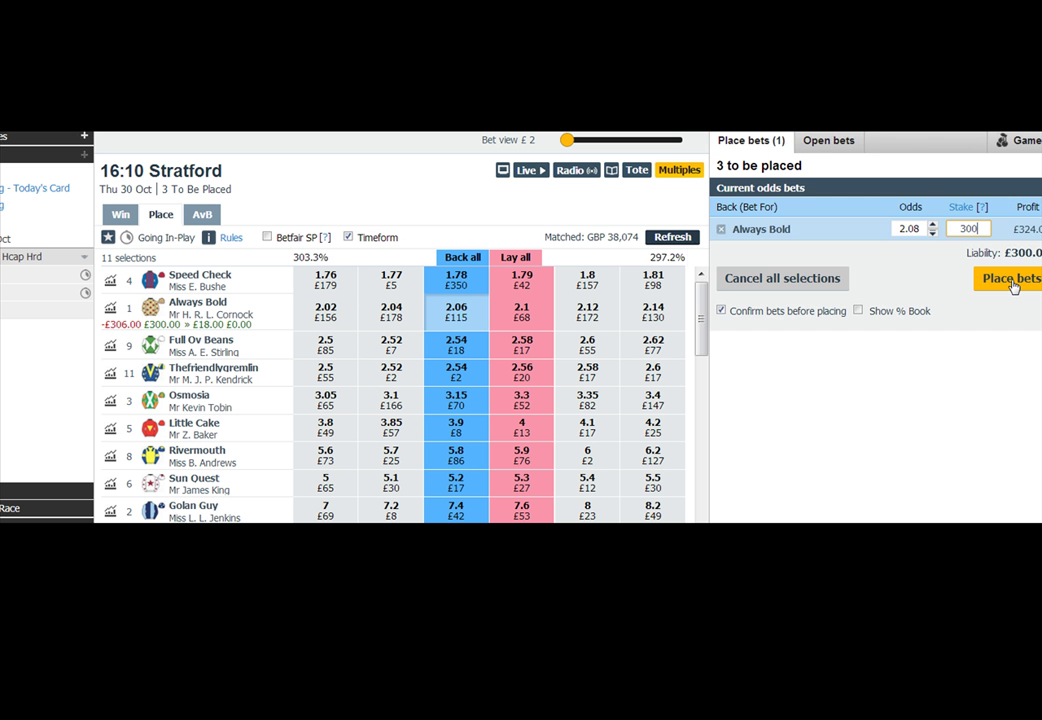
click(1013, 287)
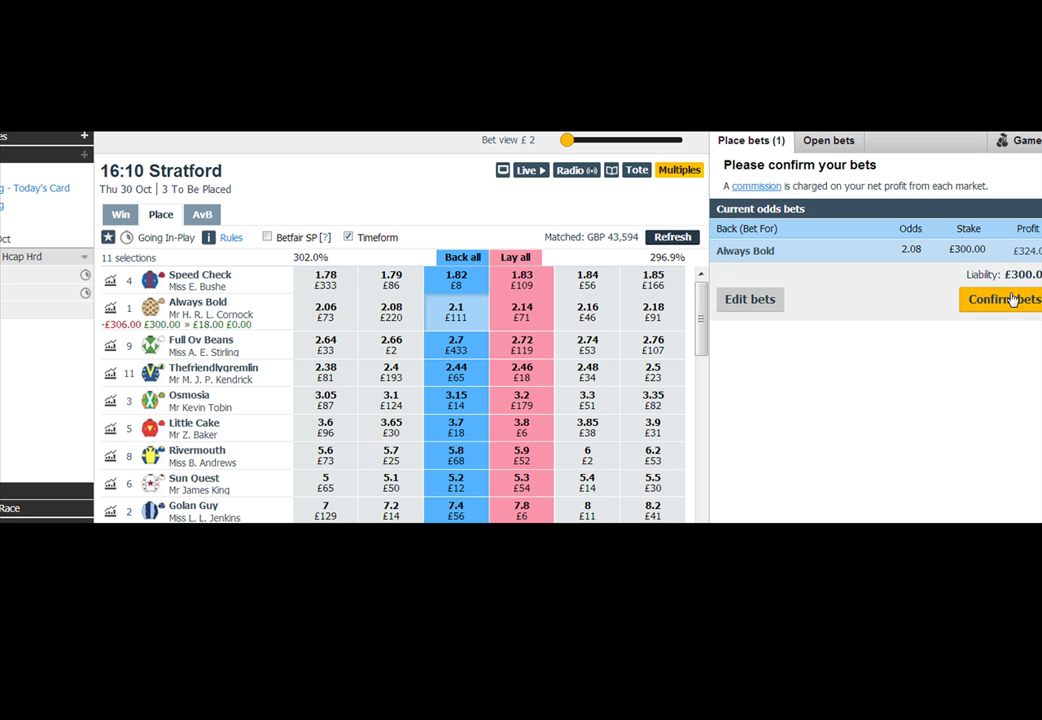
click(1010, 298)
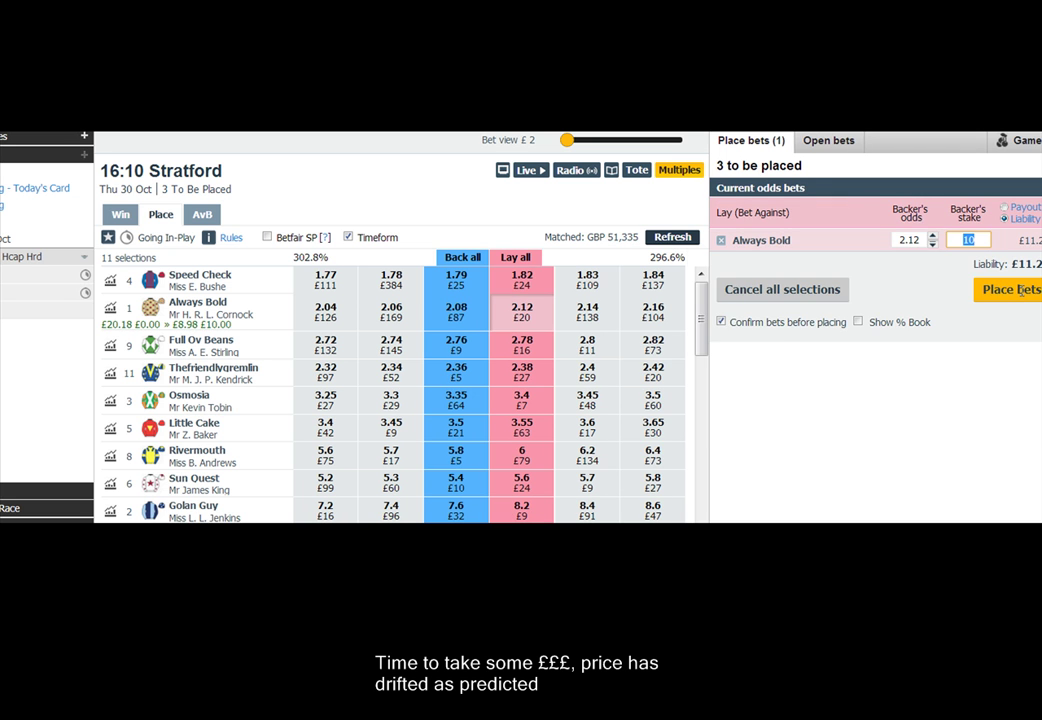
- Lay Always Bold in the place market at odds of 2.12 with a £10 backer's stake and view the open bets
click(1020, 290)
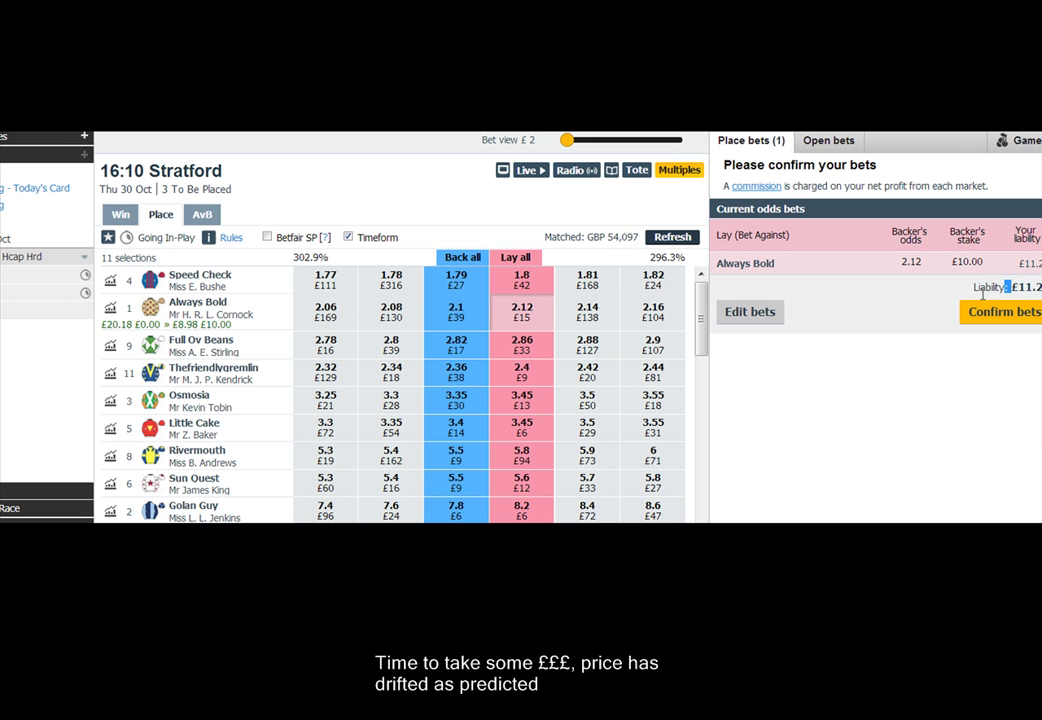
click(825, 258)
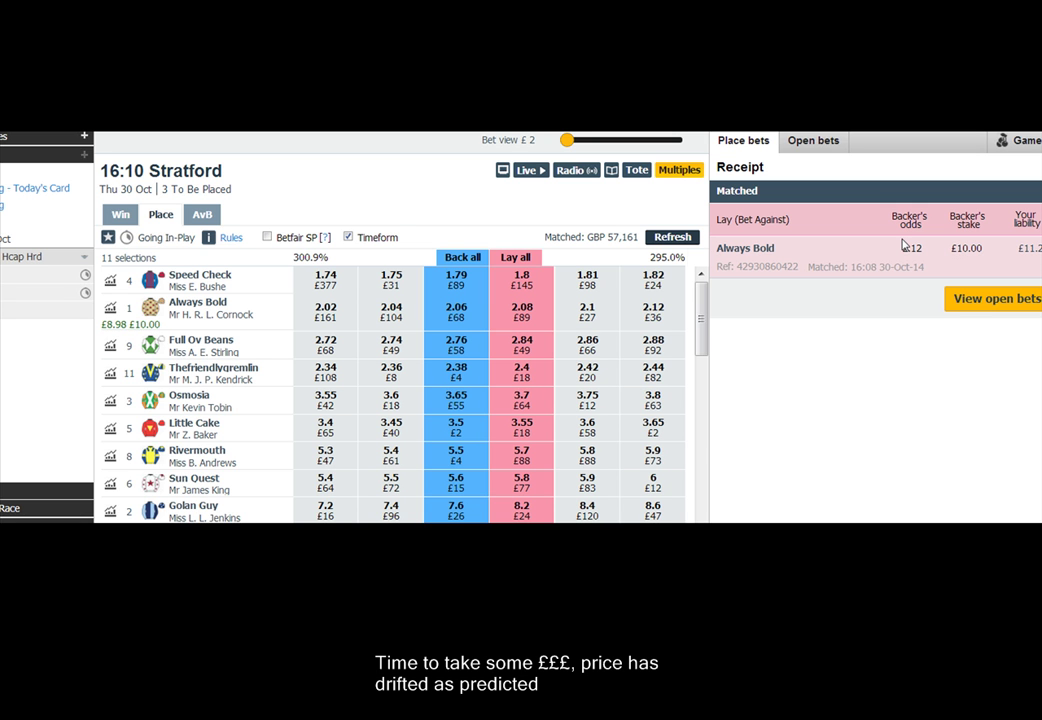
click(1000, 300)
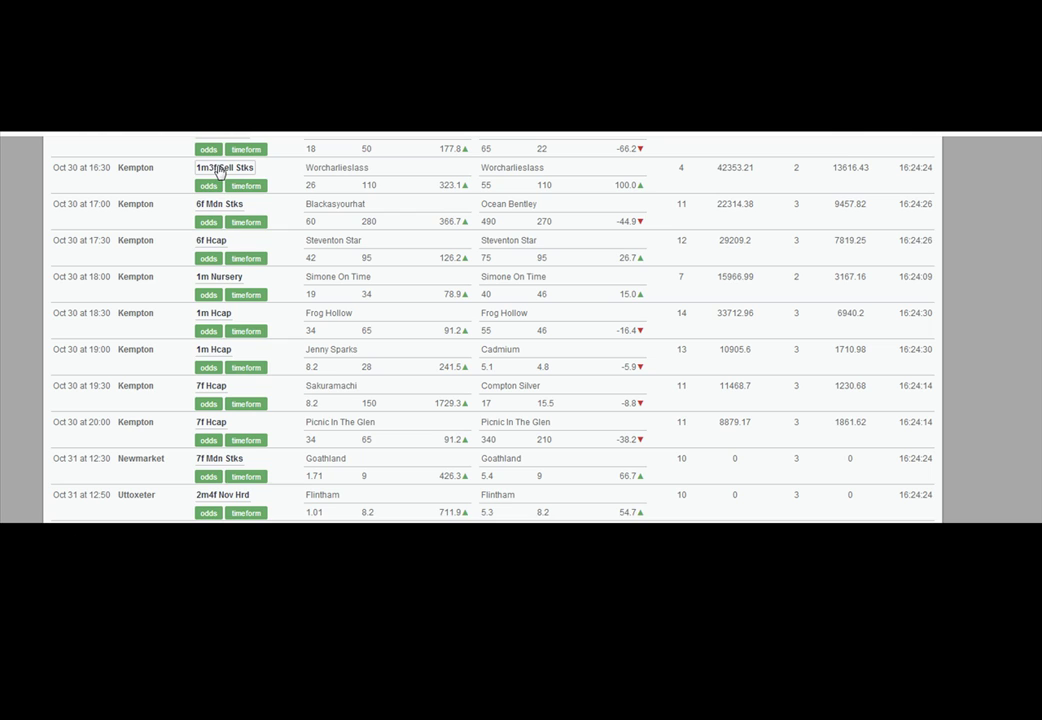
- Open the 16:30 Kempton 1m3f Sell Stks race and lay Emperor Ferdinand in its place market at odds of 3.7 with a £50 stake
click(224, 168)
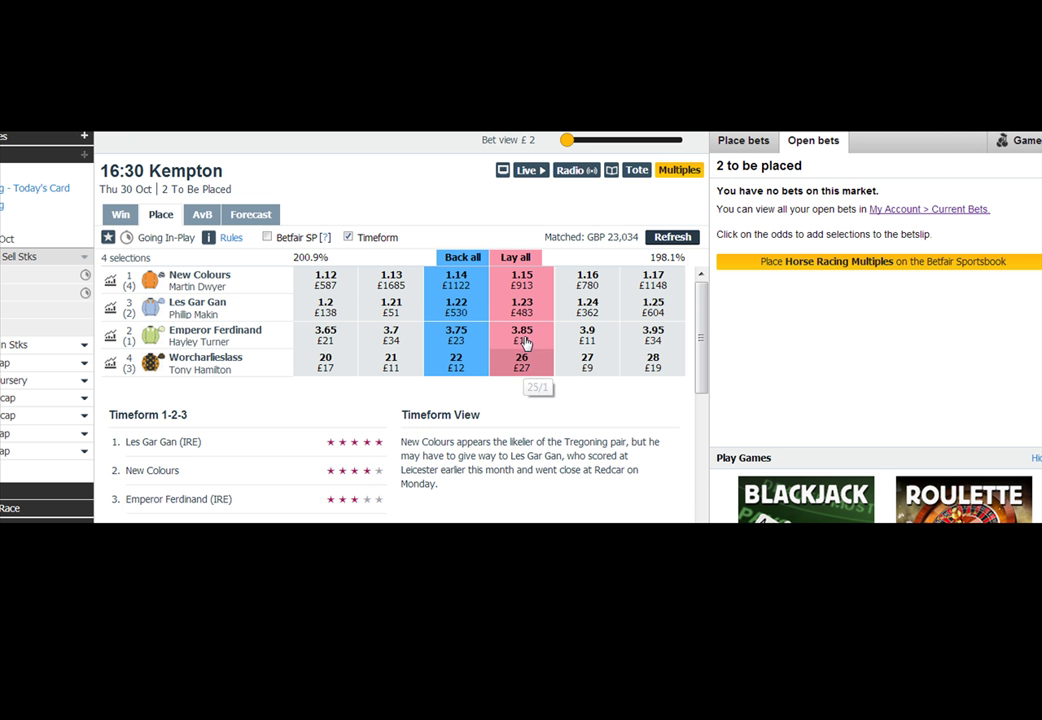
click(524, 340)
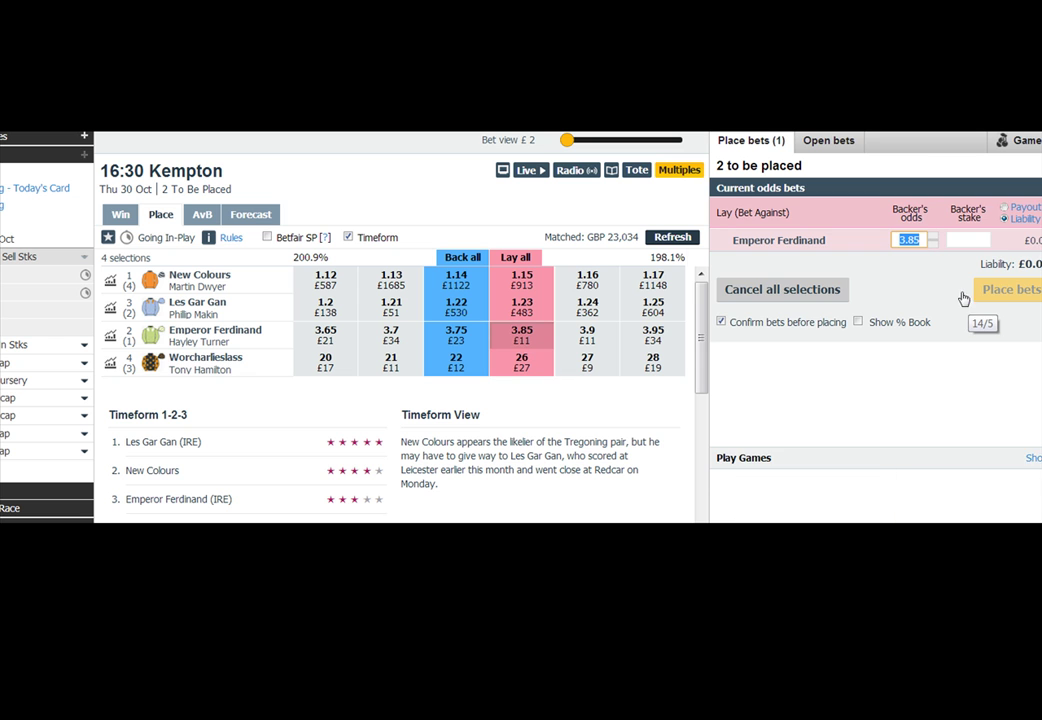
click(931, 249)
click(931, 249)
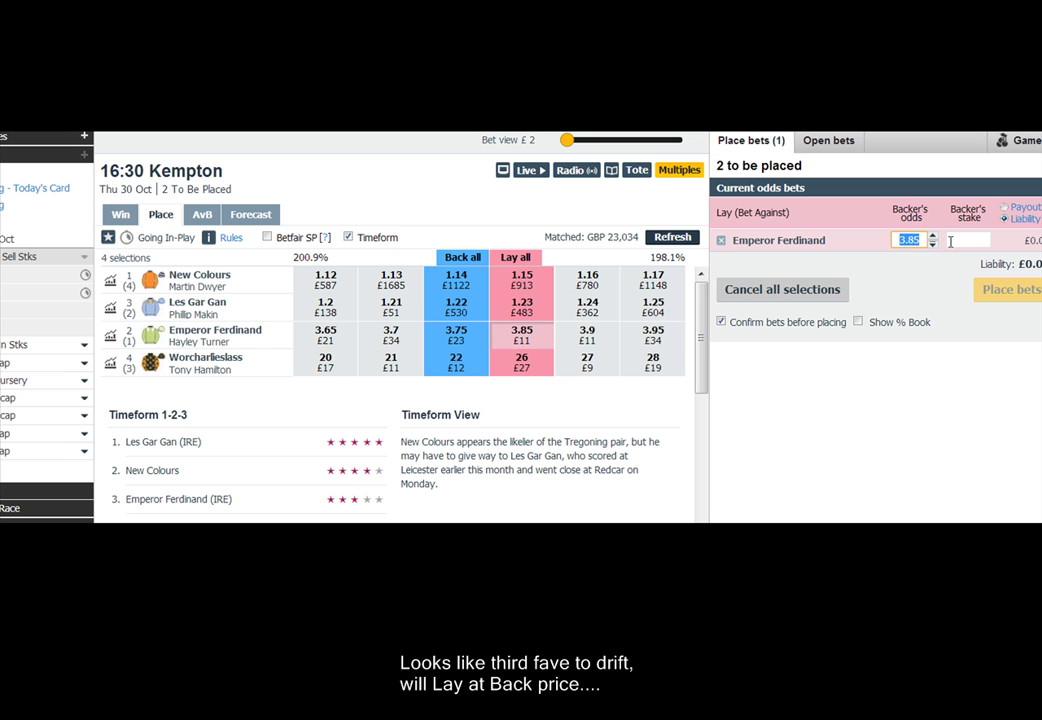
key(ctrl+Tab)
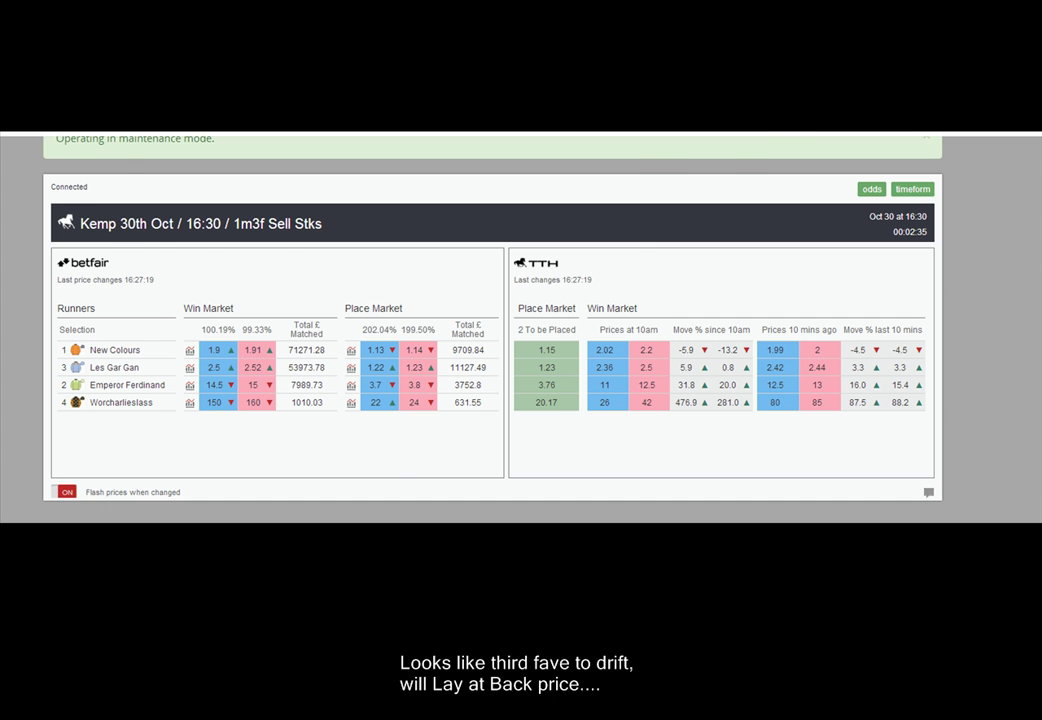
key(ctrl+Tab)
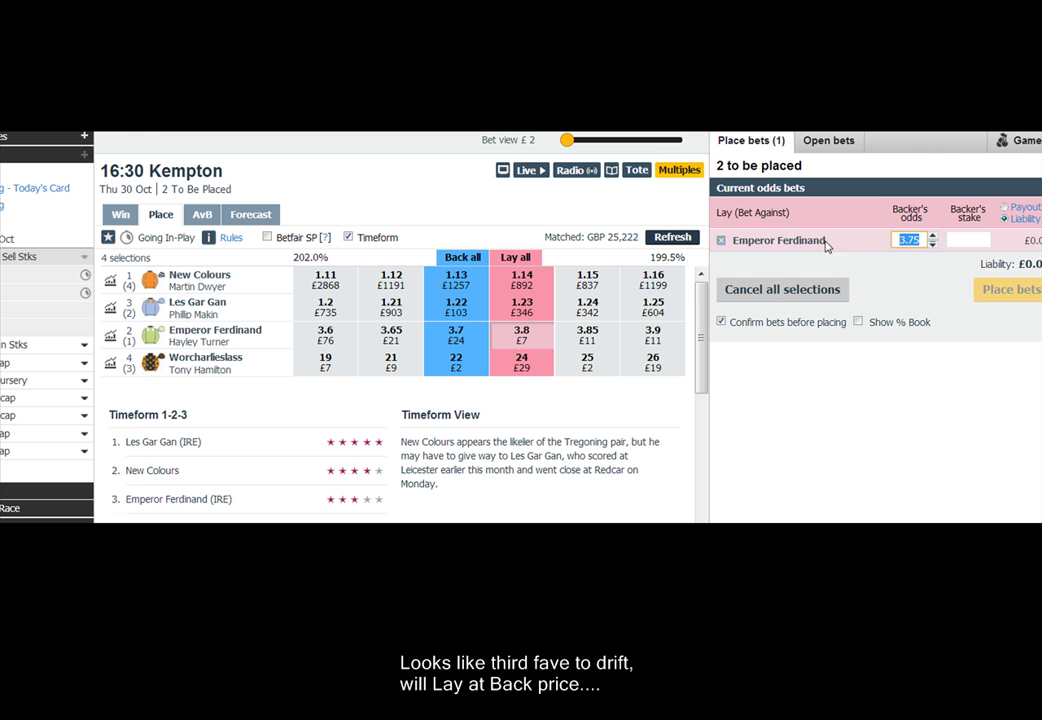
text(3.7)
click(956, 240)
text(50)
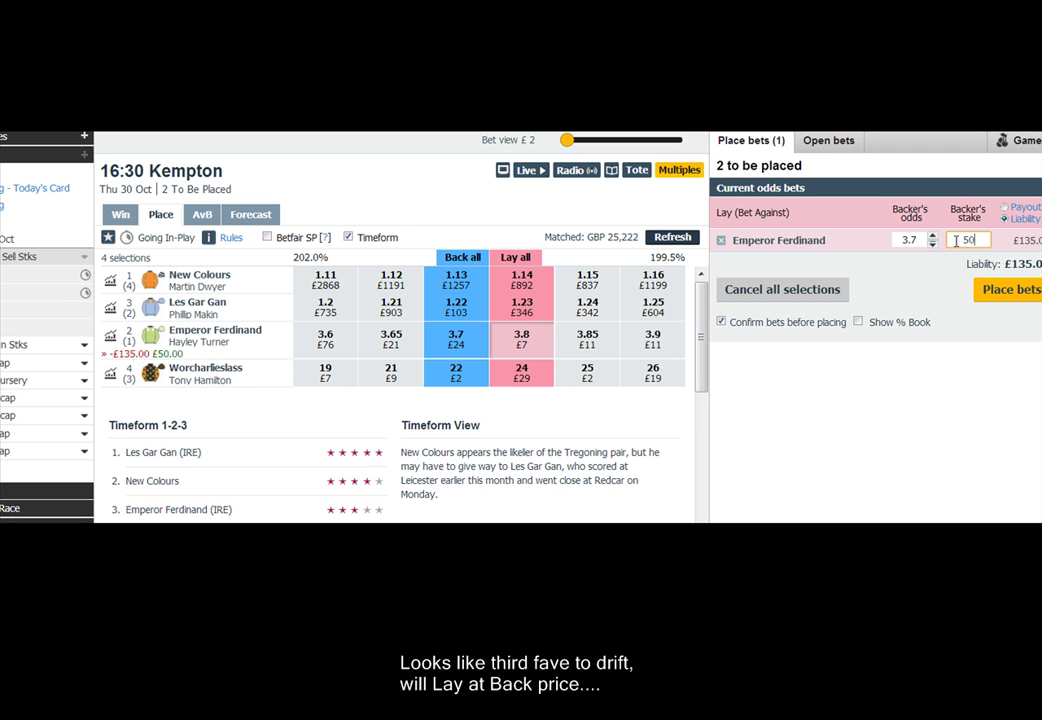
click(1020, 305)
click(1019, 313)
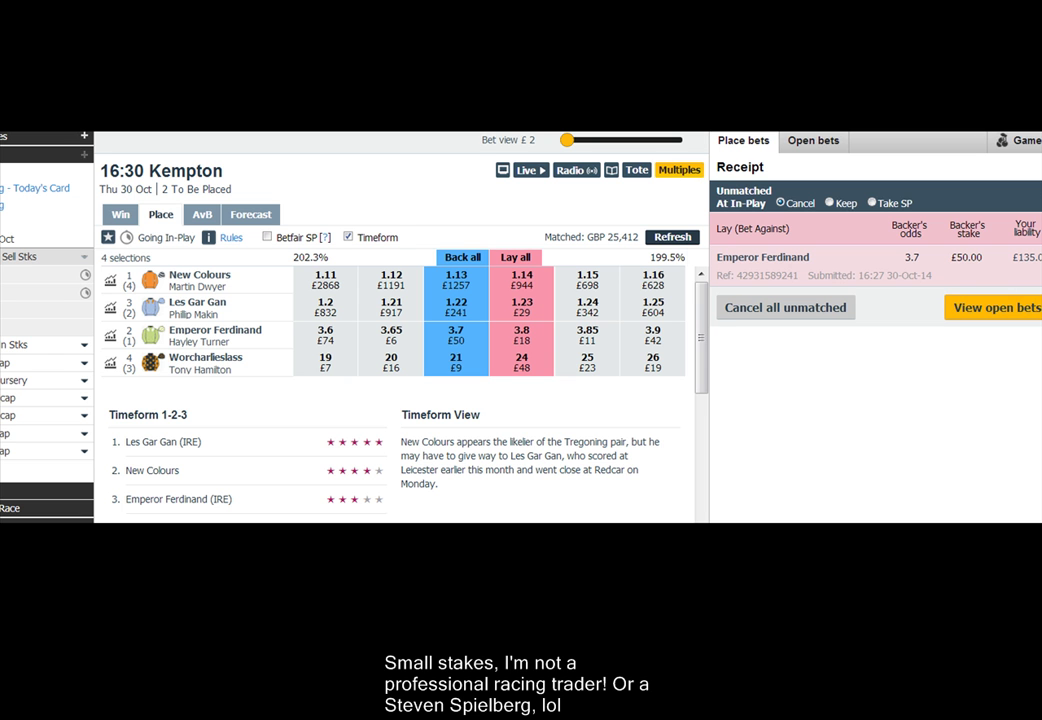
- Refresh the 16:30 Kempton place market repeatedly to check whether the lay bet on Emperor Ferdinand is matched
key(alt+Tab)
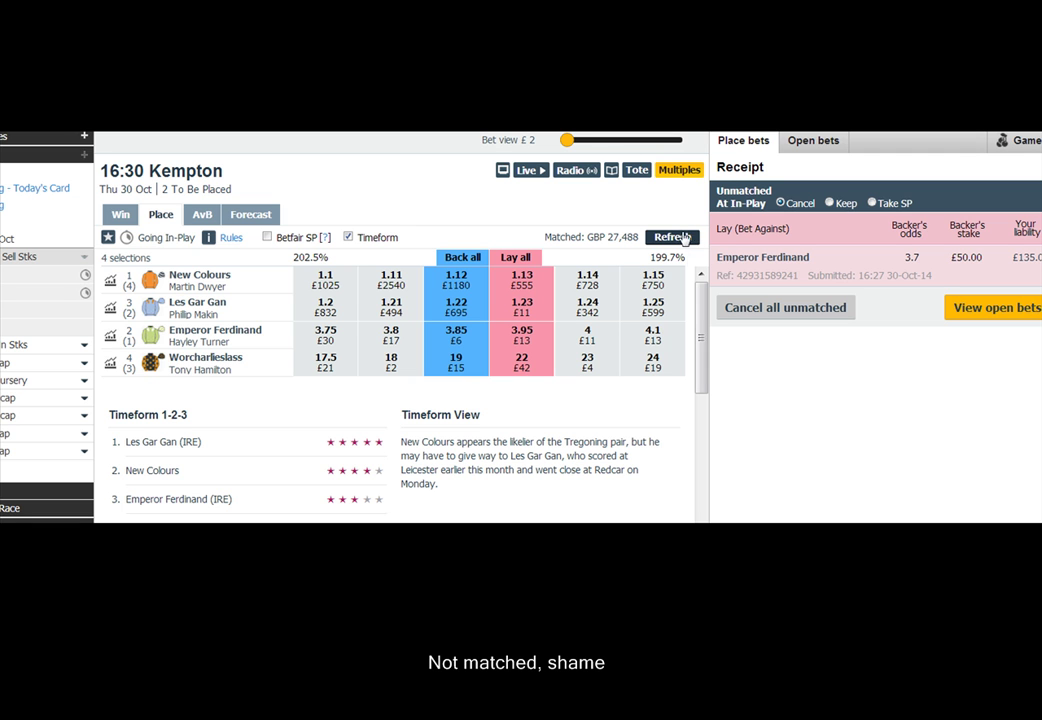
click(677, 238)
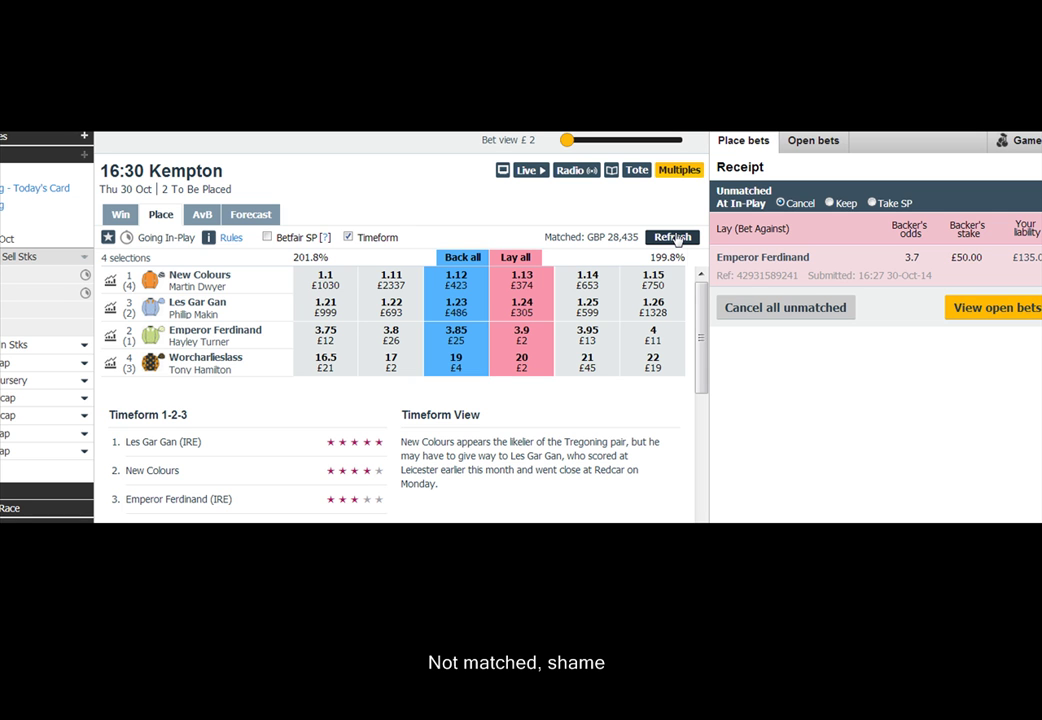
click(677, 238)
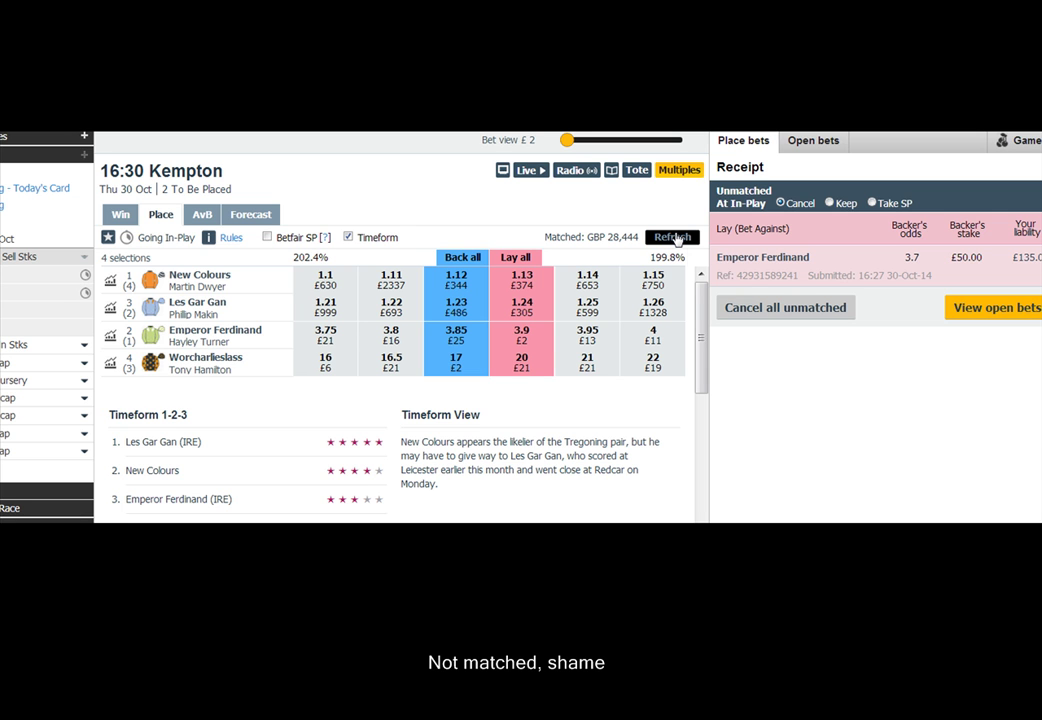
click(677, 238)
click(677, 238)
click(677, 238)
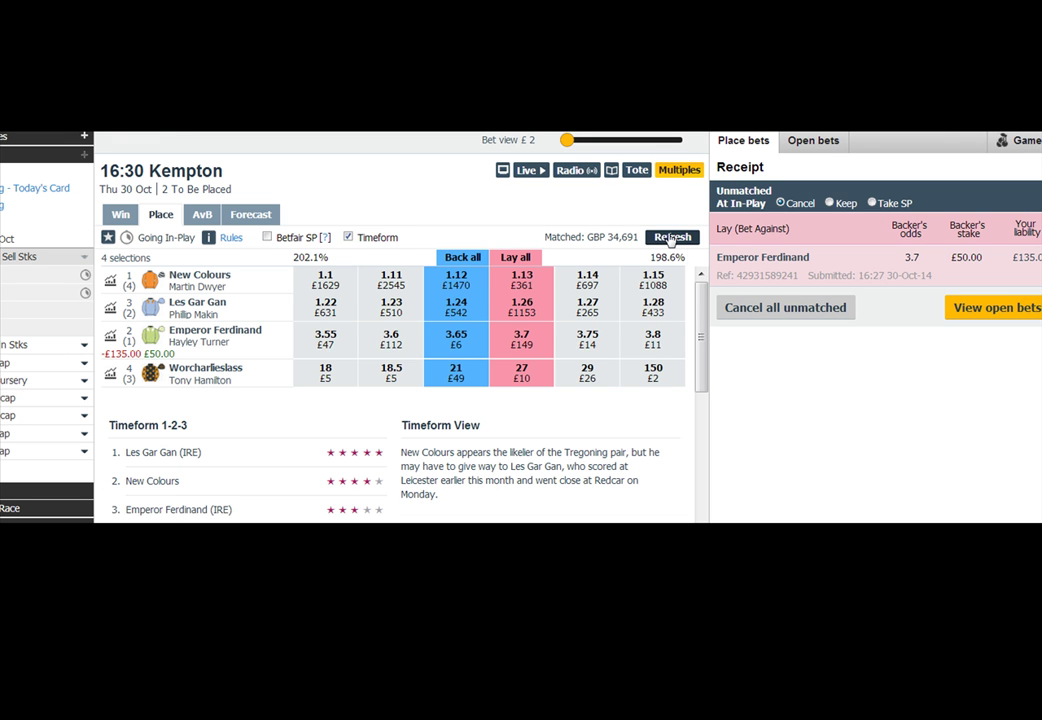
click(670, 238)
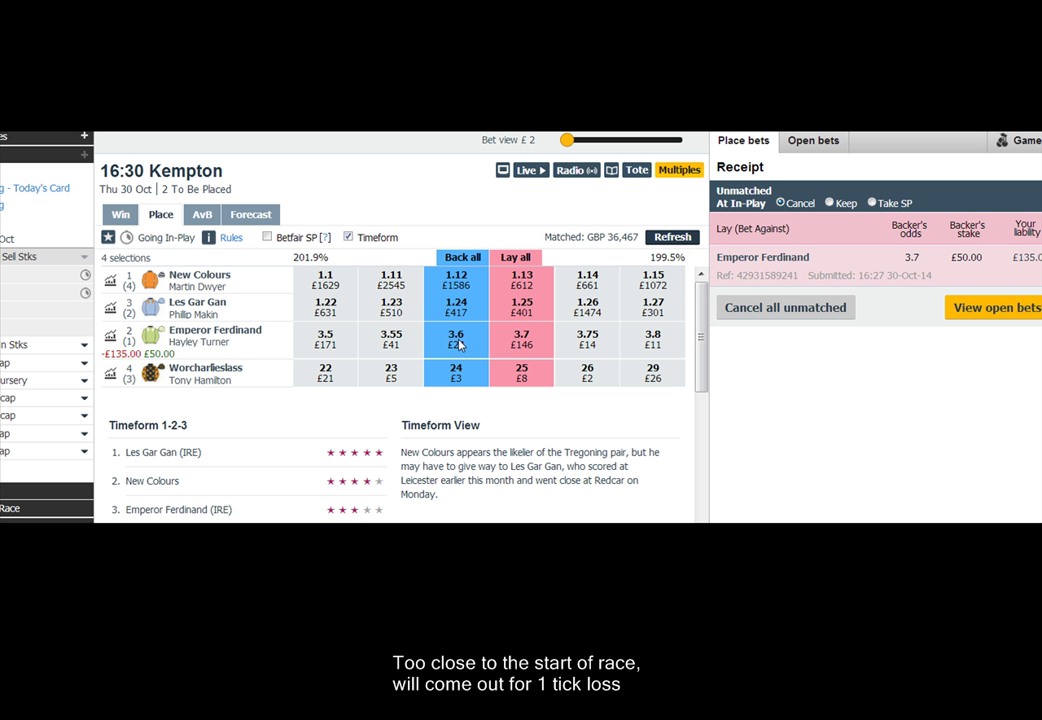
- Close out the Emperor Ferdinand position by backing it in the 16:30 Kempton place market at odds of 3.6 with a £50 stake
click(460, 345)
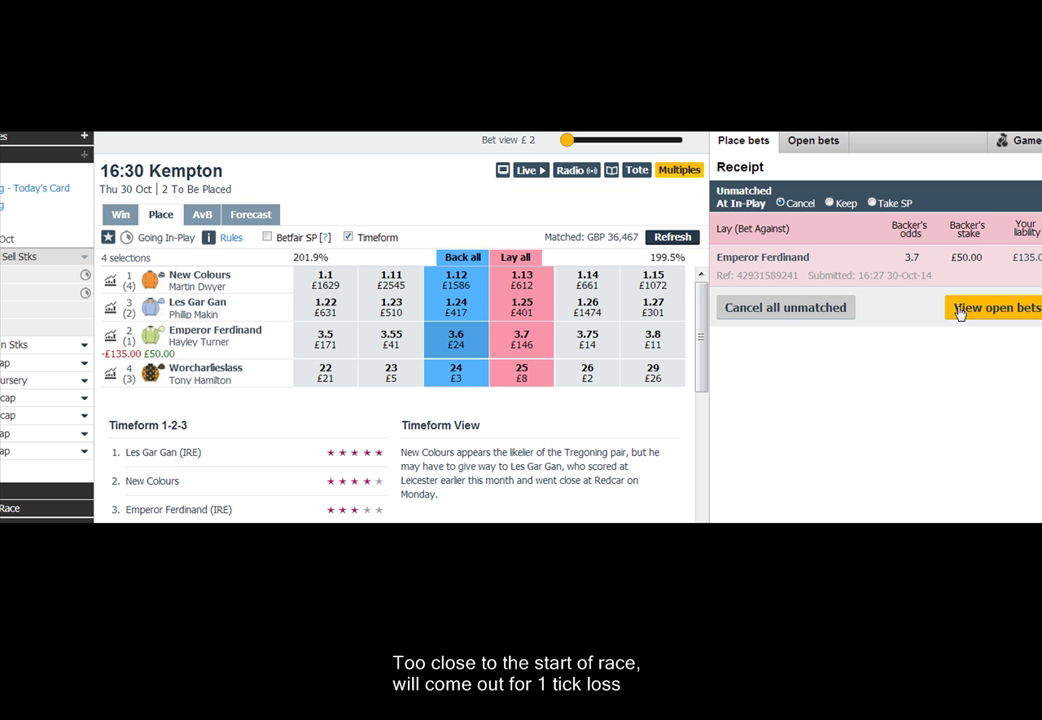
click(968, 231)
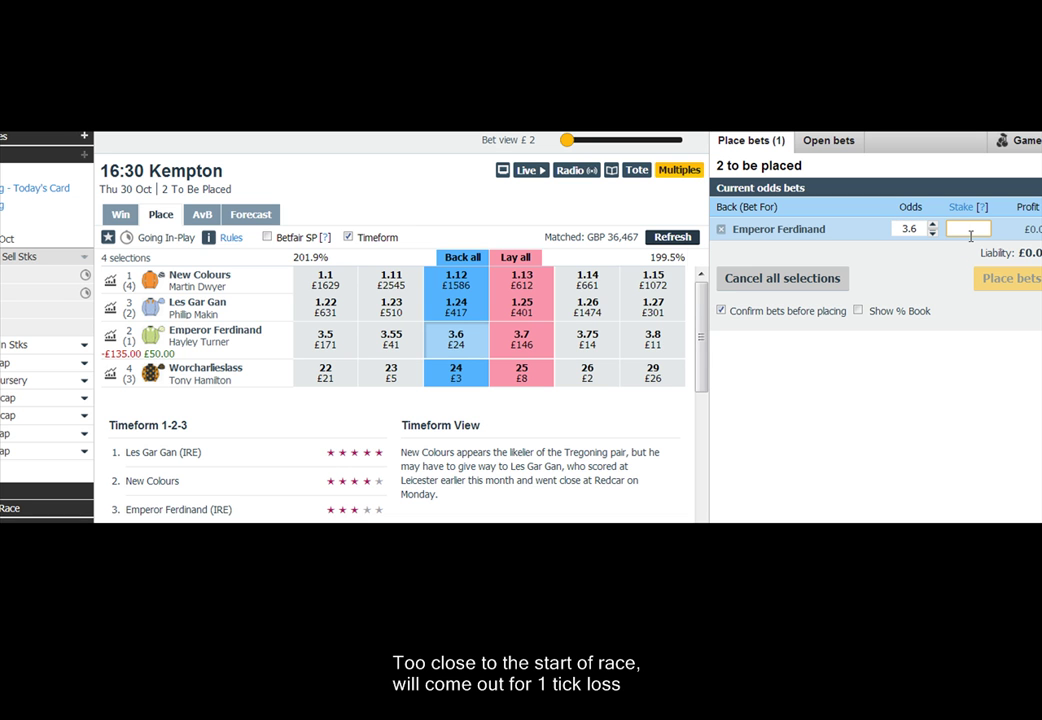
text(50)
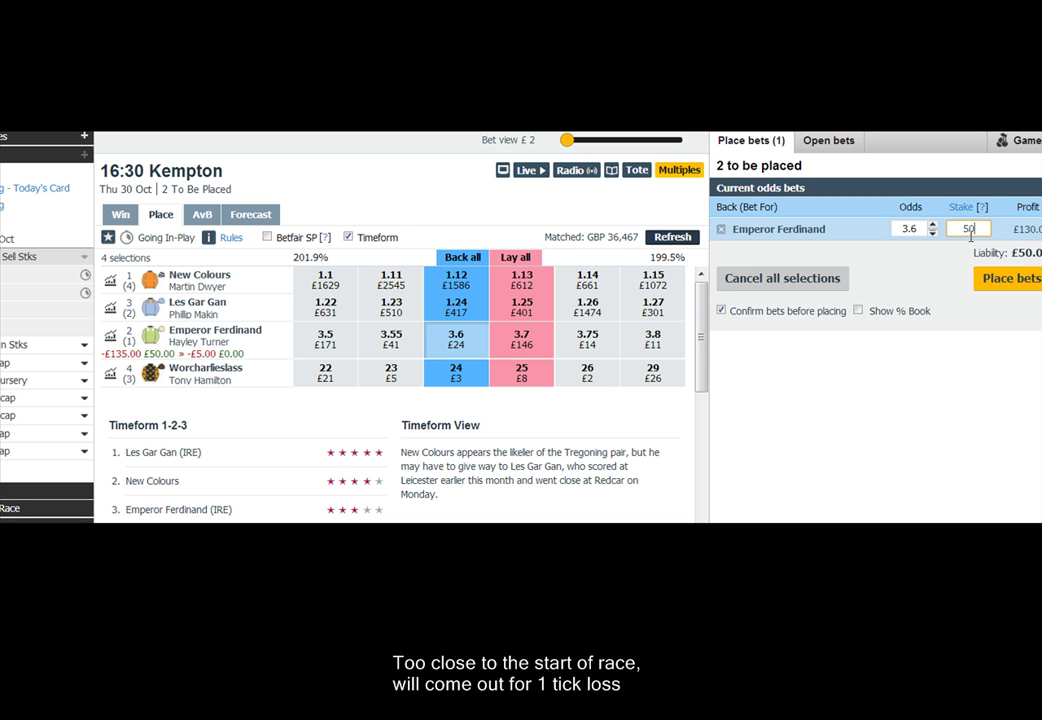
click(1020, 282)
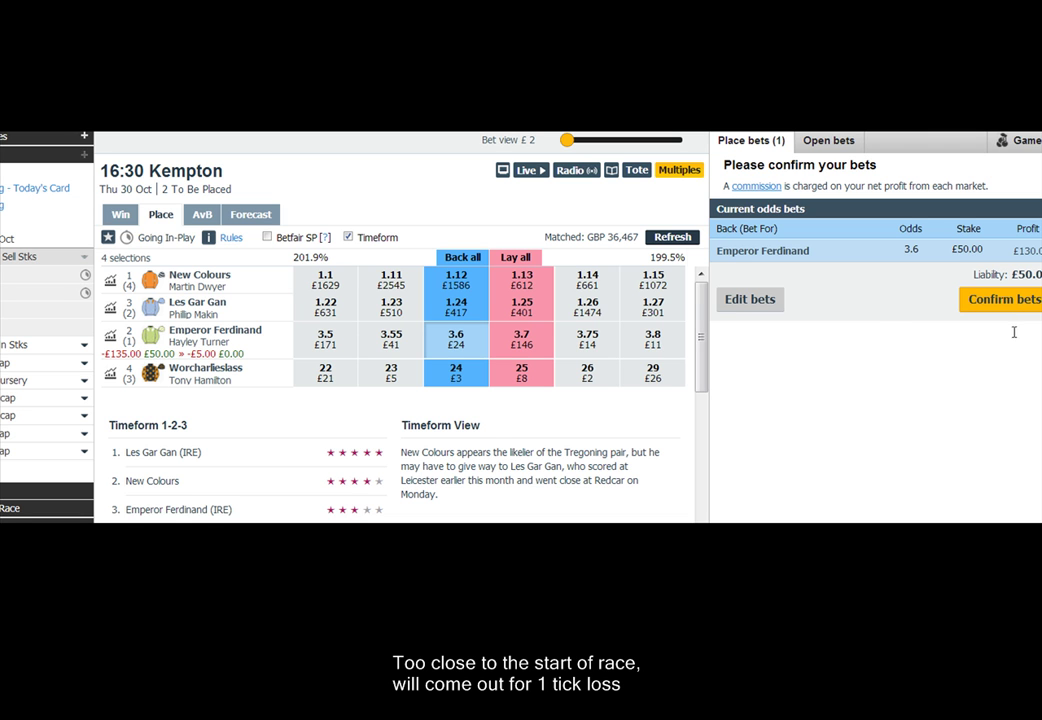
click(1005, 297)
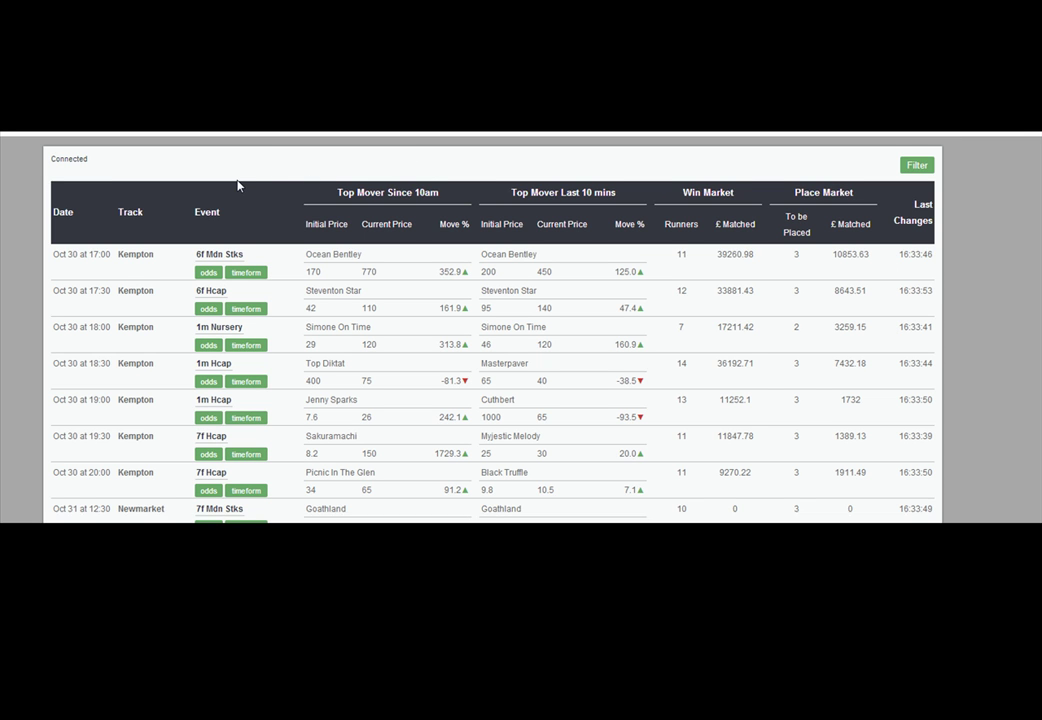
- Open the 17:00 Kempton 6f Mdn Stks race and lay Hey You in its place market at odds of 2.76 with a £200 stake
click(231, 257)
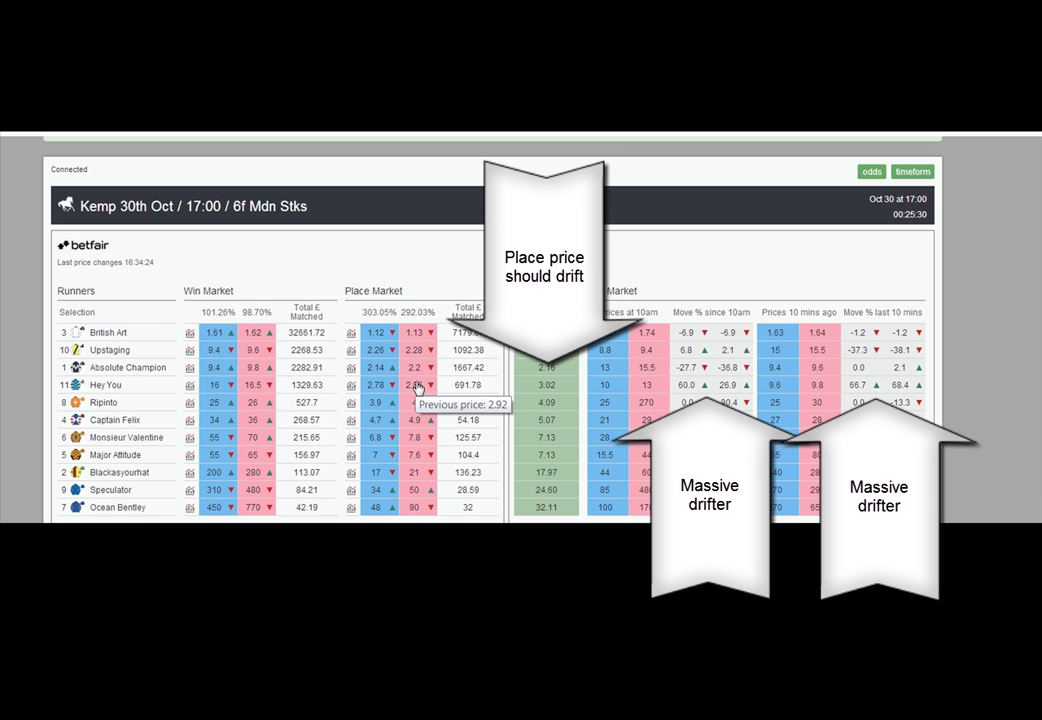
click(351, 386)
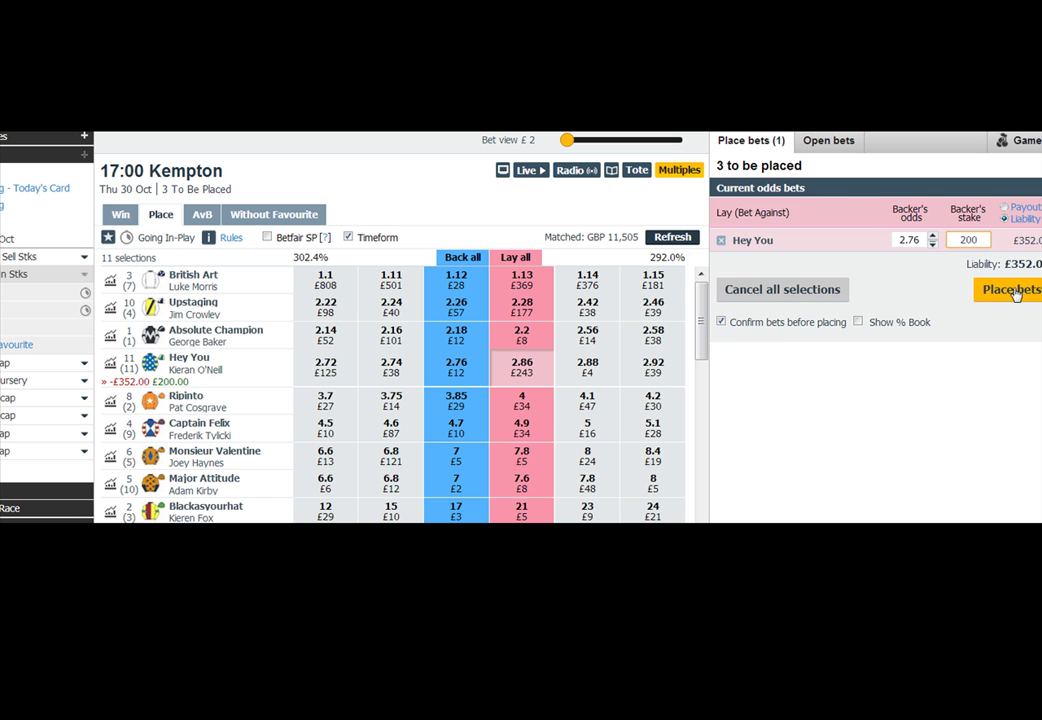
click(1013, 290)
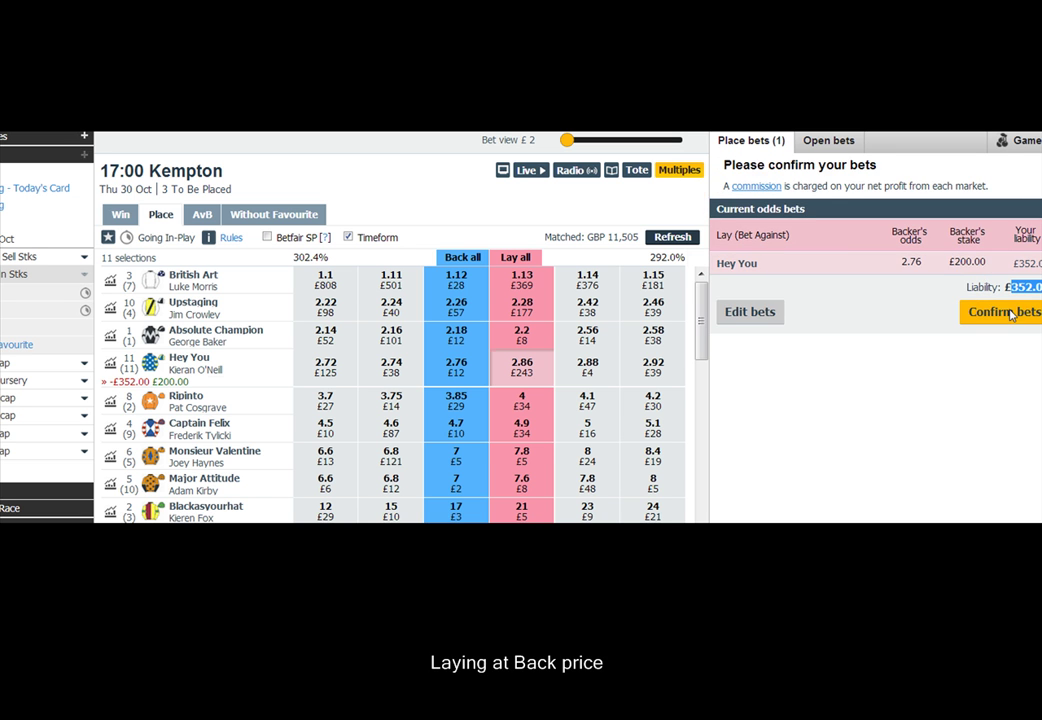
click(1005, 312)
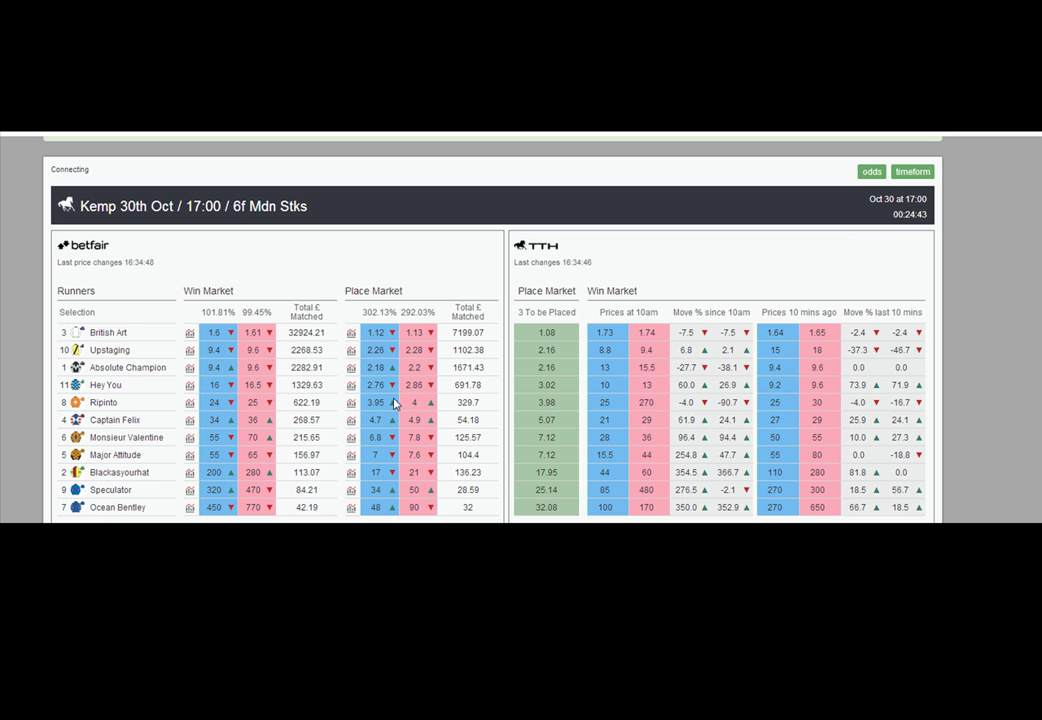
- Review the open lay bet on Hey You and examine its TTH price movements and win market chart for the 17:00 Kempton race
mouse_move(397, 399)
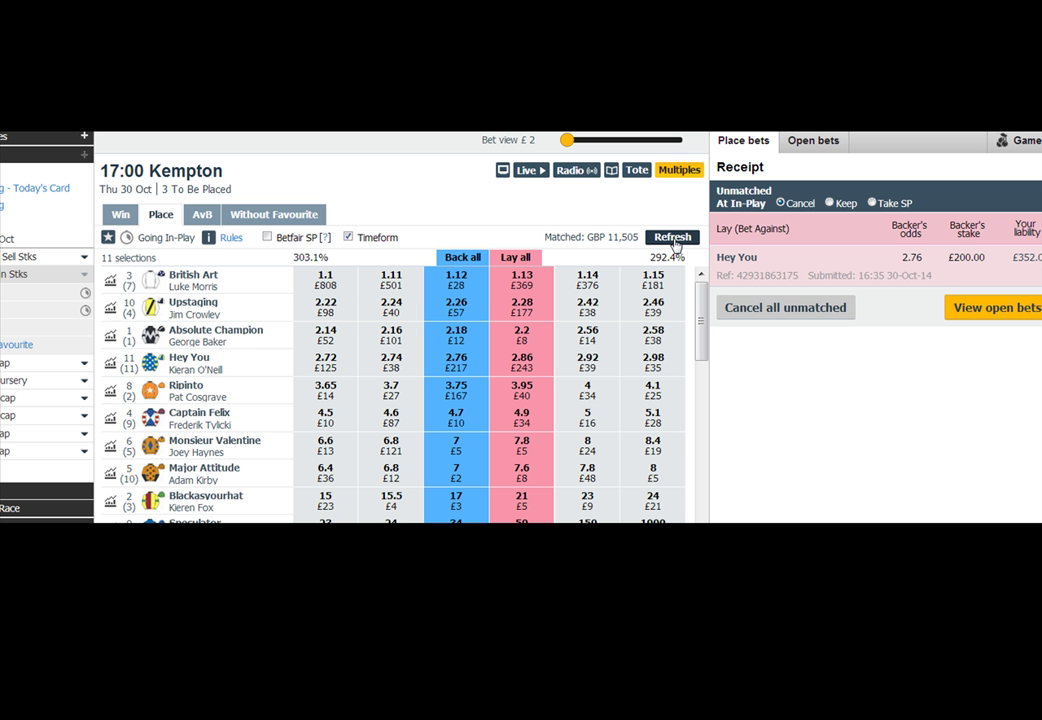
click(997, 307)
click(1020, 312)
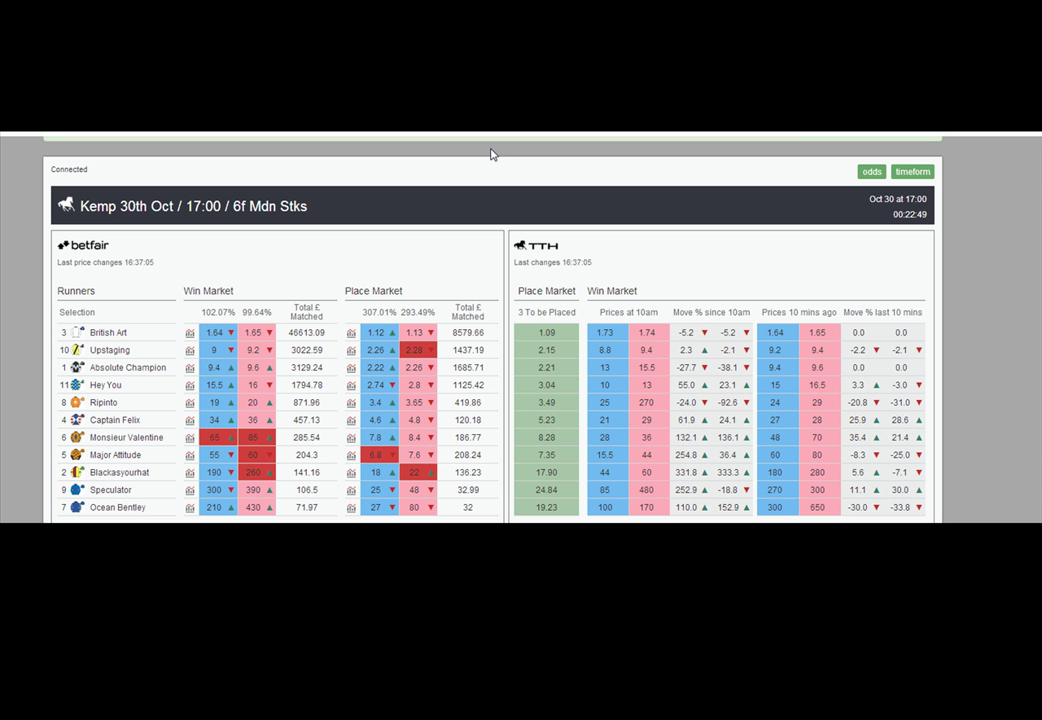
mouse_move(535, 405)
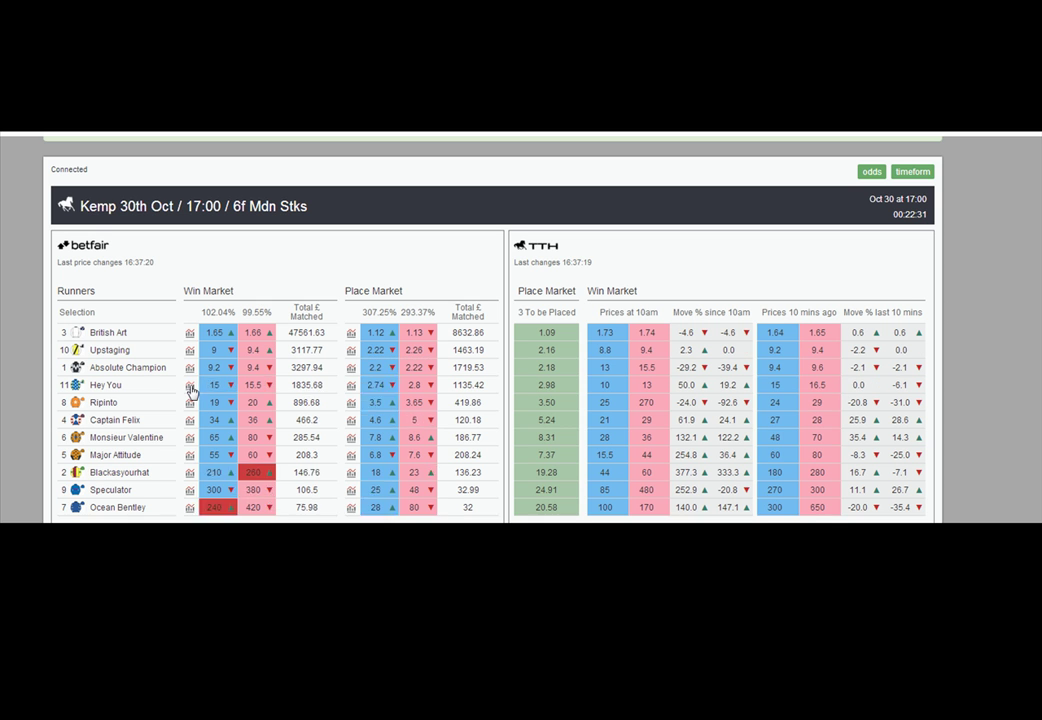
click(191, 389)
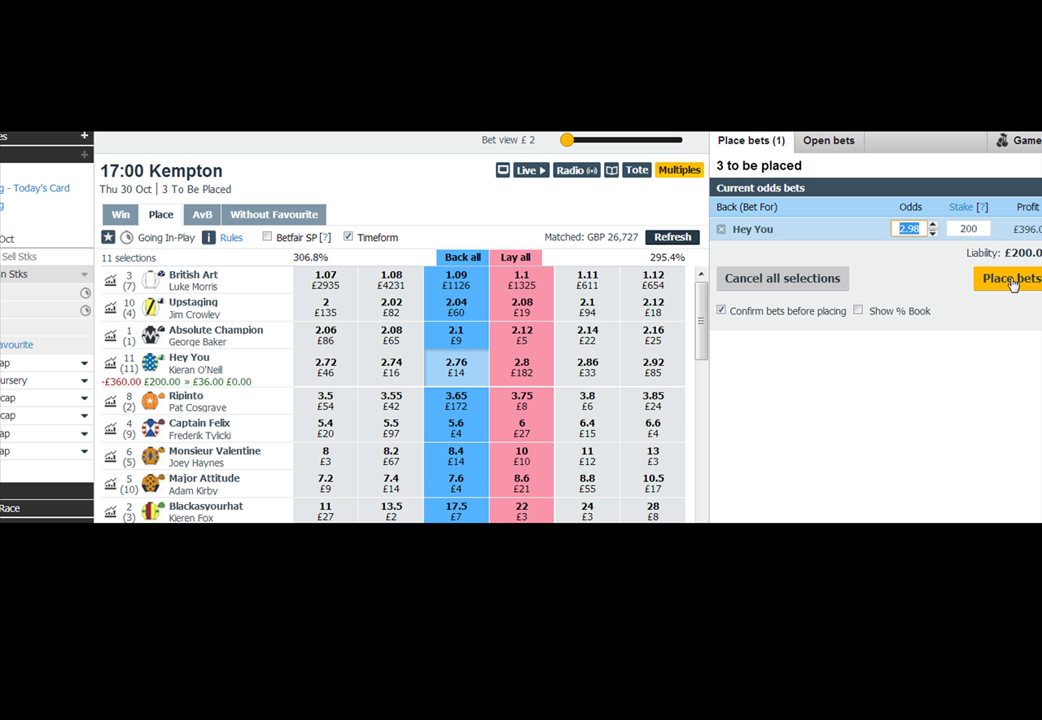
- Back Hey You in the place market at odds of 2.98 with a £200 stake and raise the unmatched part's odds to 3.05
click(1013, 284)
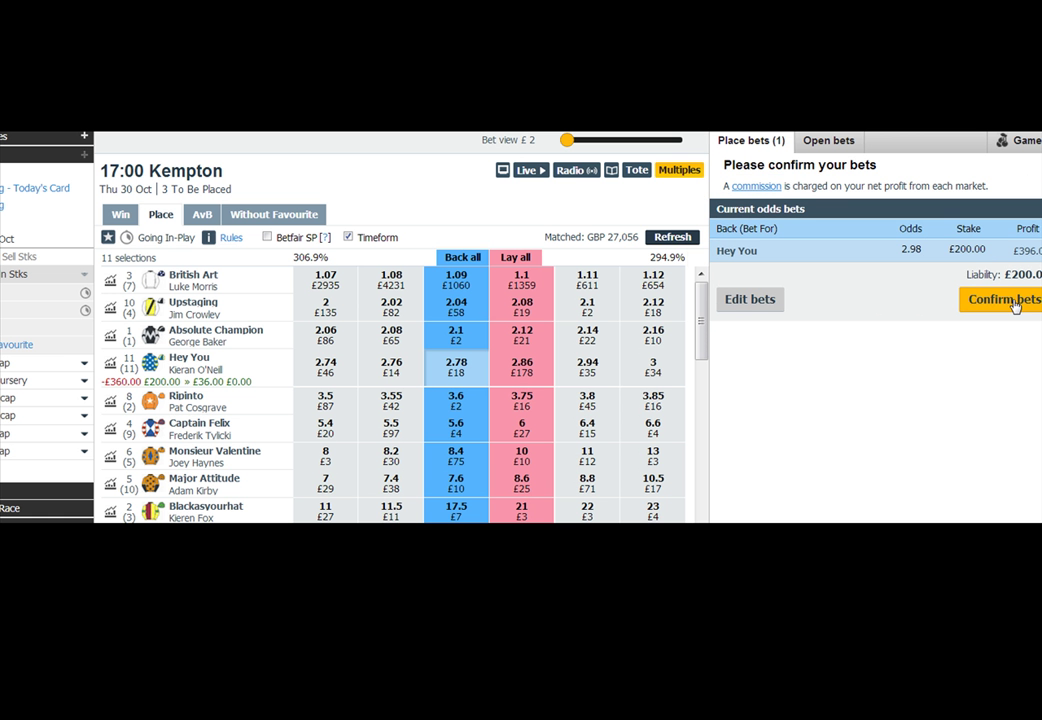
click(1013, 302)
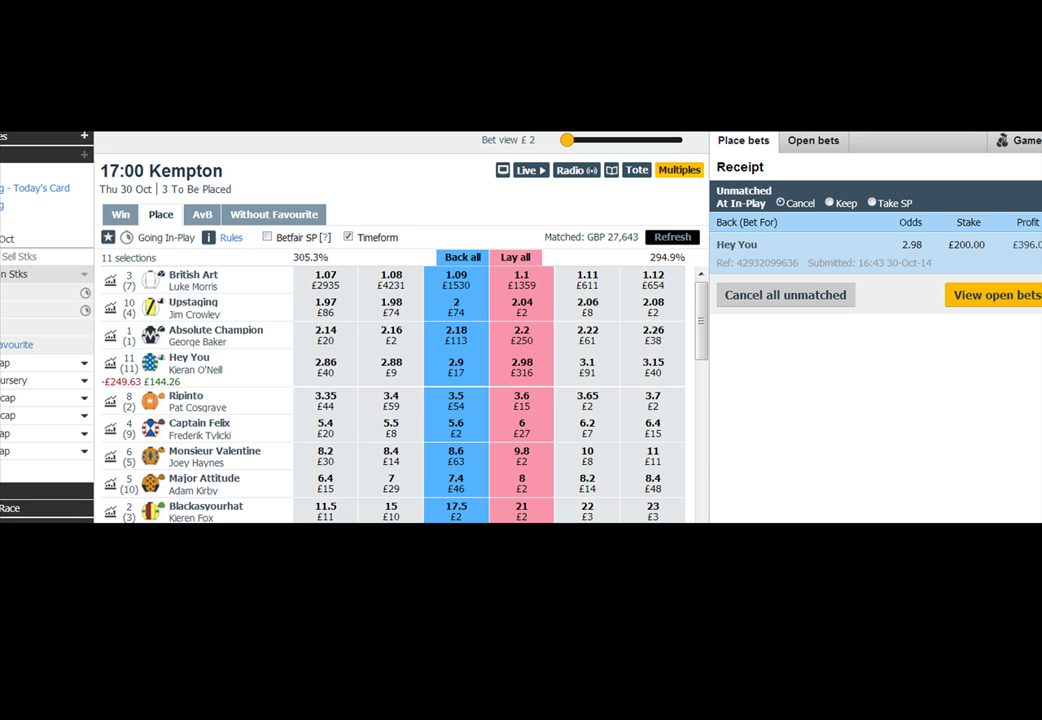
key(ctrl+Tab)
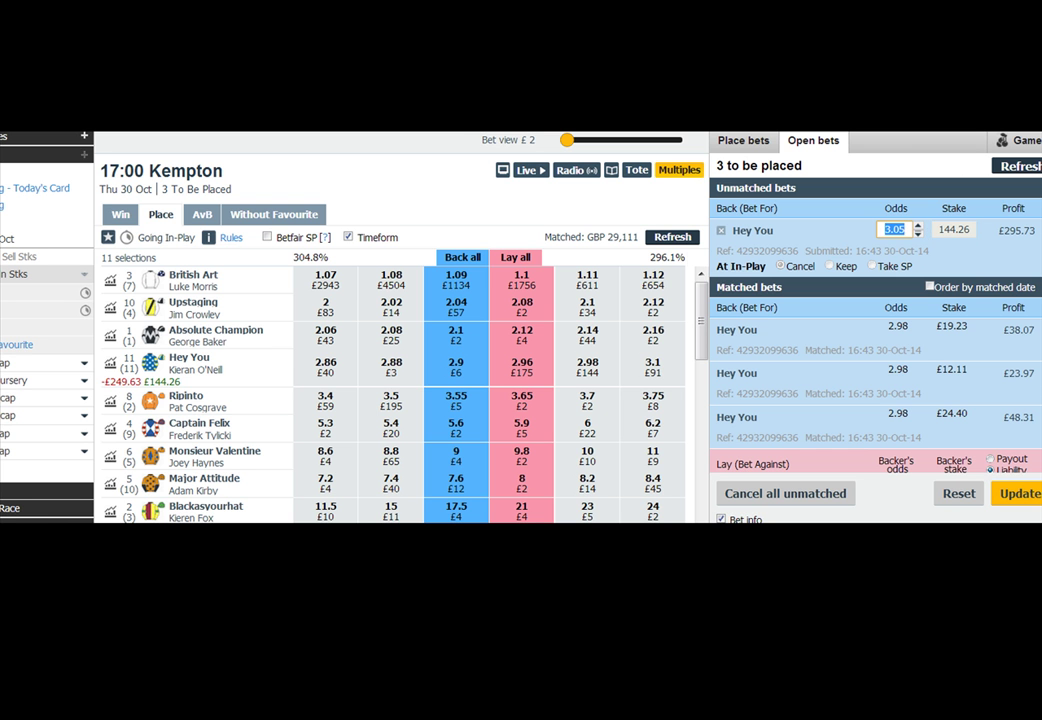
click(1022, 493)
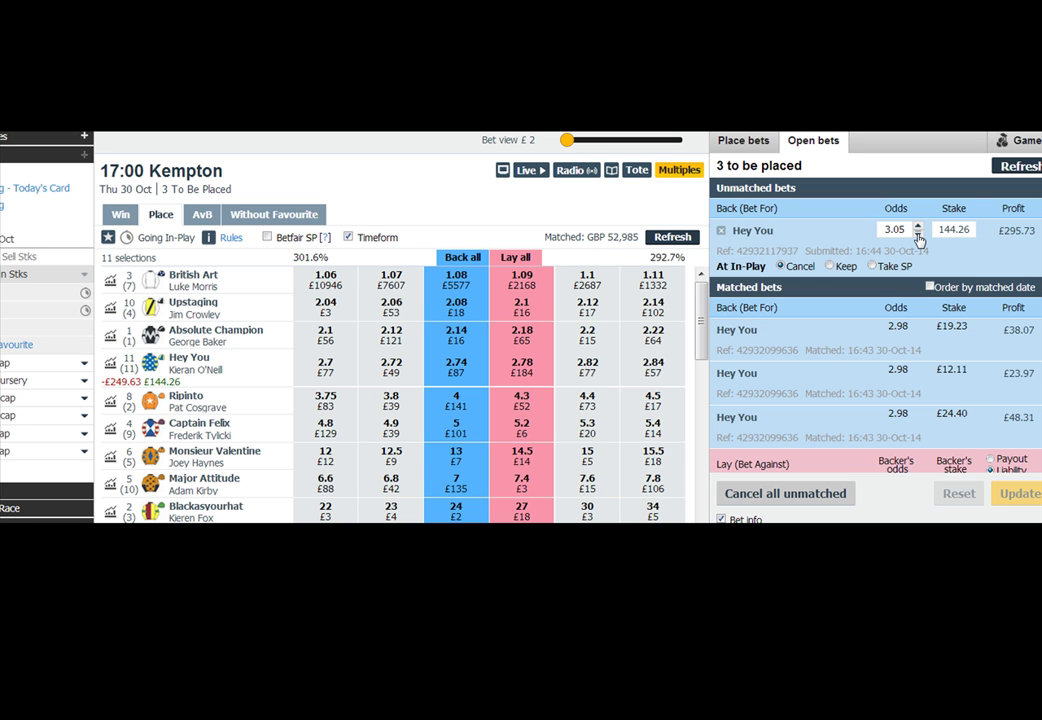
- Lower the odds of the unmatched £144.26 back bet on Hey You to 2.84 and submit the change
click(917, 235)
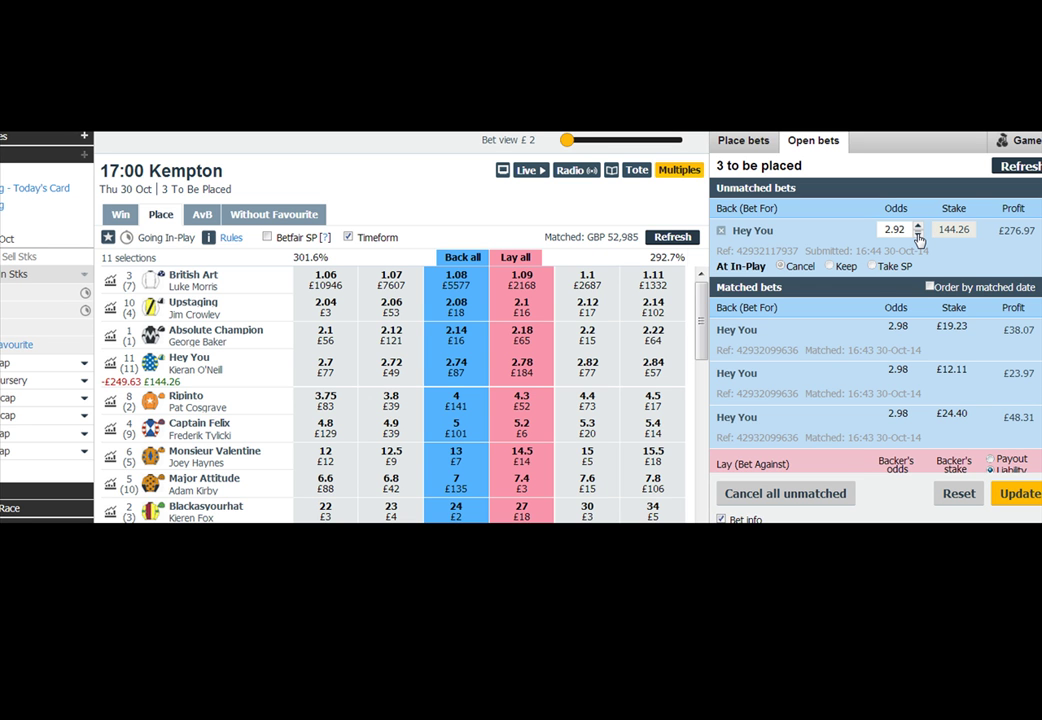
click(918, 236)
click(918, 236)
click(918, 236)
click(918, 236)
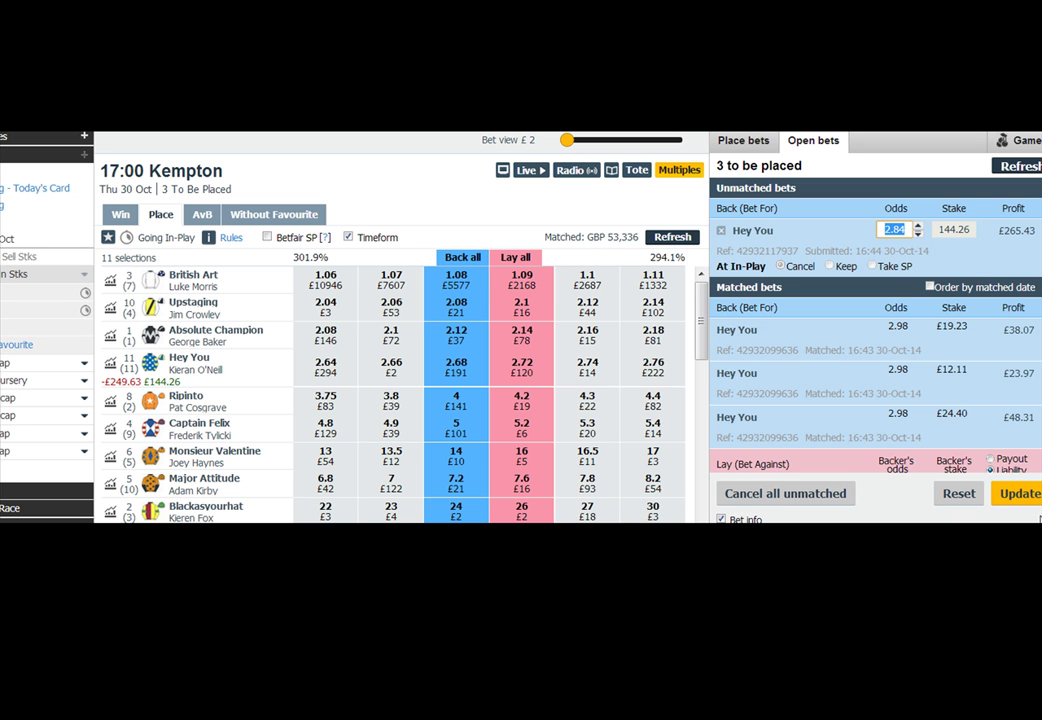
click(1025, 497)
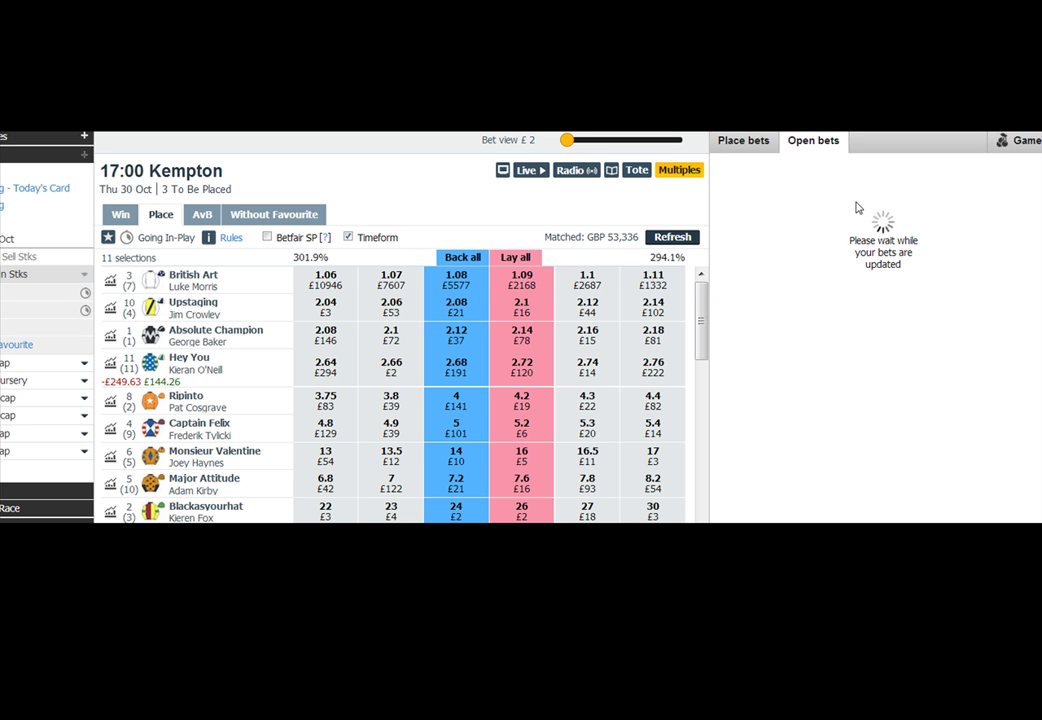
- Raise the unmatched Hey You back bet's odds in two updates, first to 2.9 and finally to 3, and refresh the place market
key(alt+Tab)
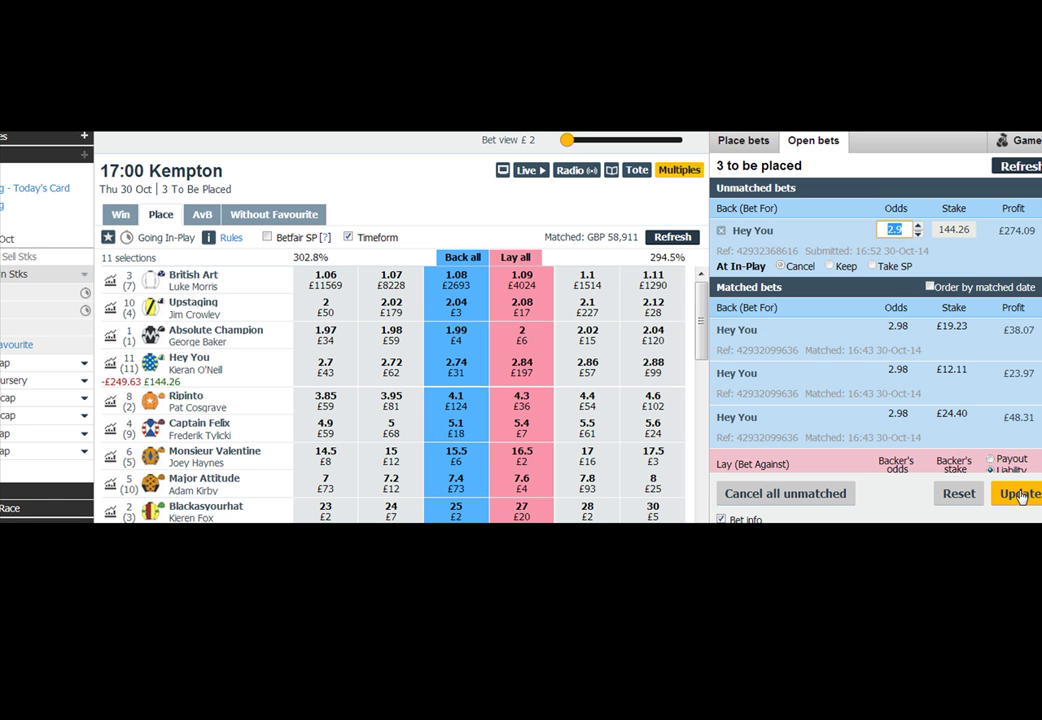
click(1020, 494)
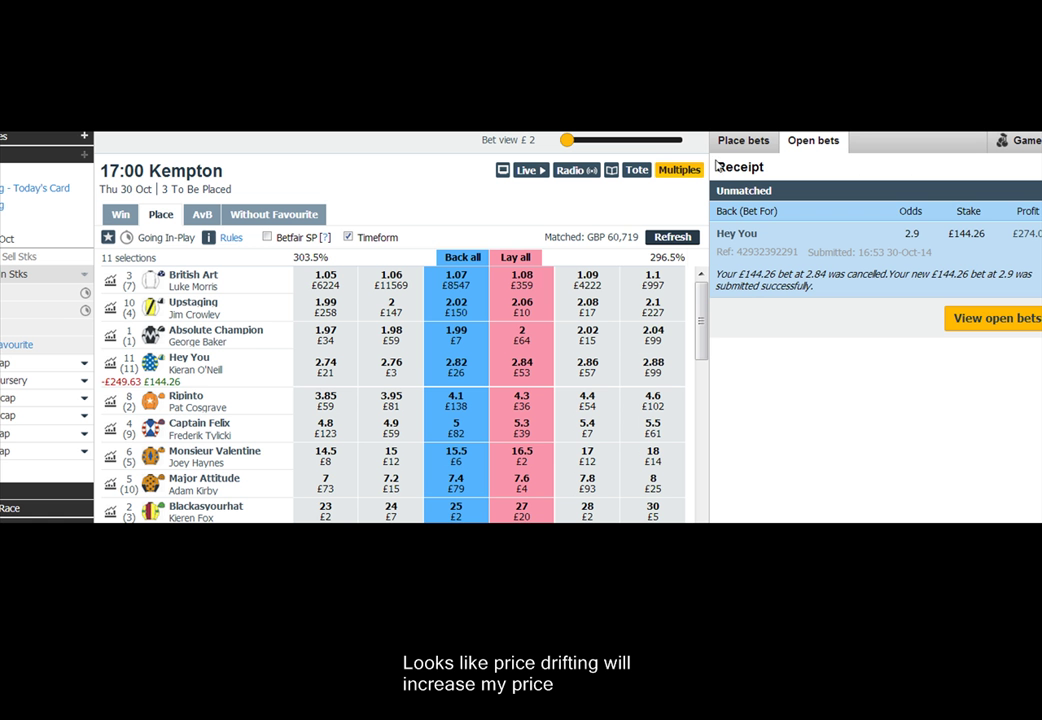
click(995, 318)
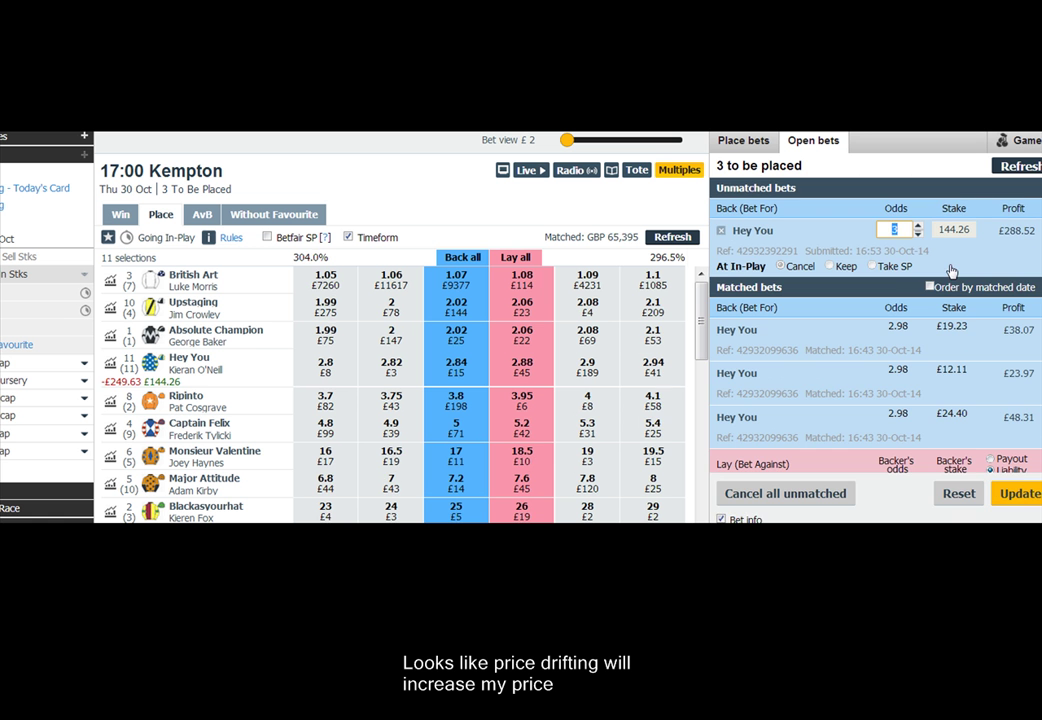
click(1012, 497)
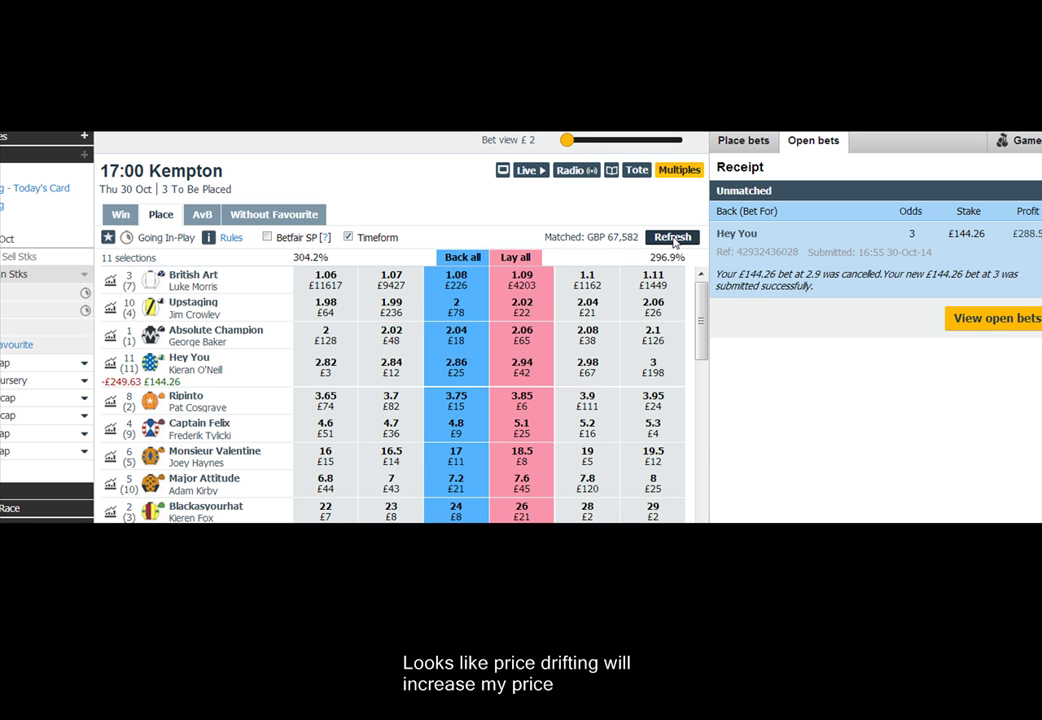
click(676, 242)
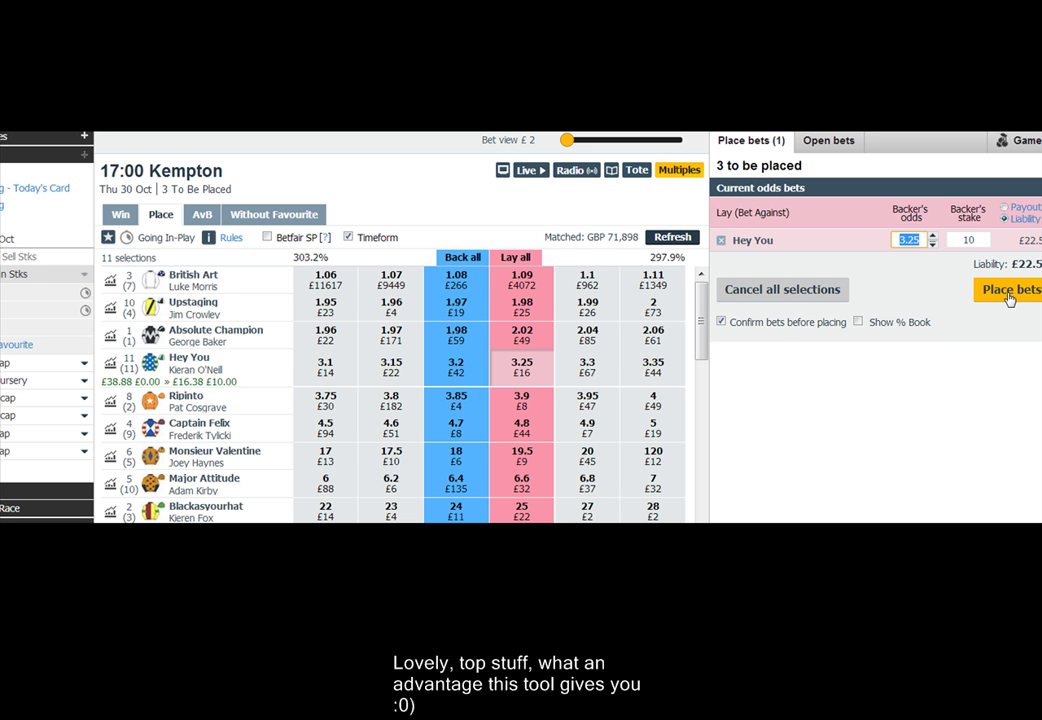
- Green up by laying Hey You in the 17:00 Kempton place market at odds of 3.25 with a £10 backer's stake
click(1010, 297)
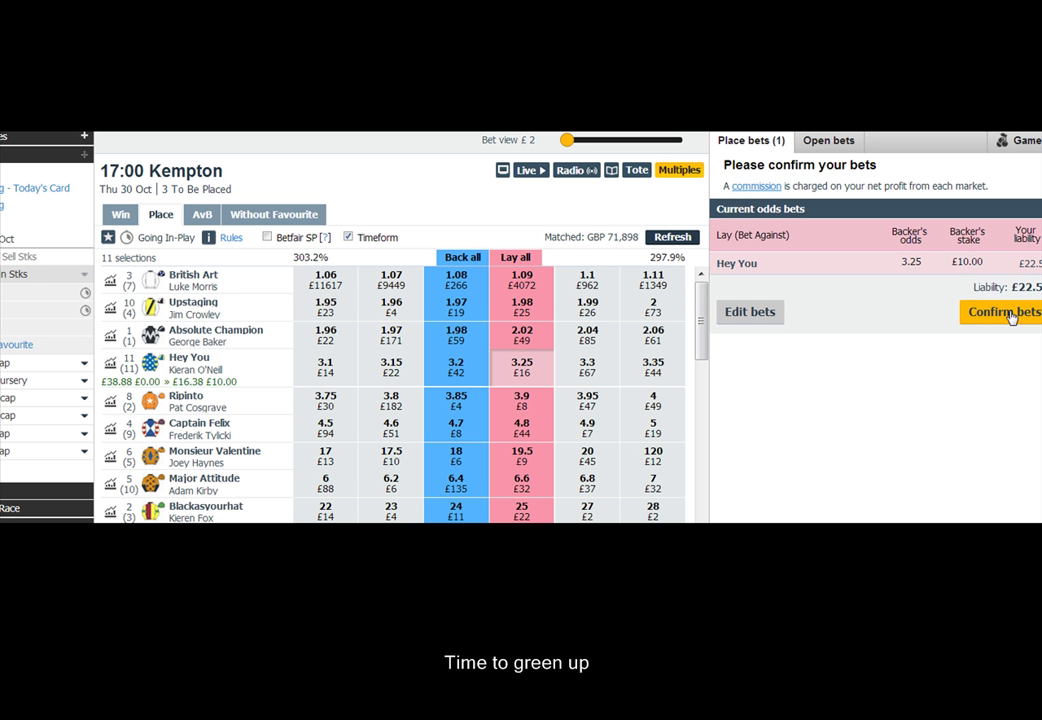
click(1012, 316)
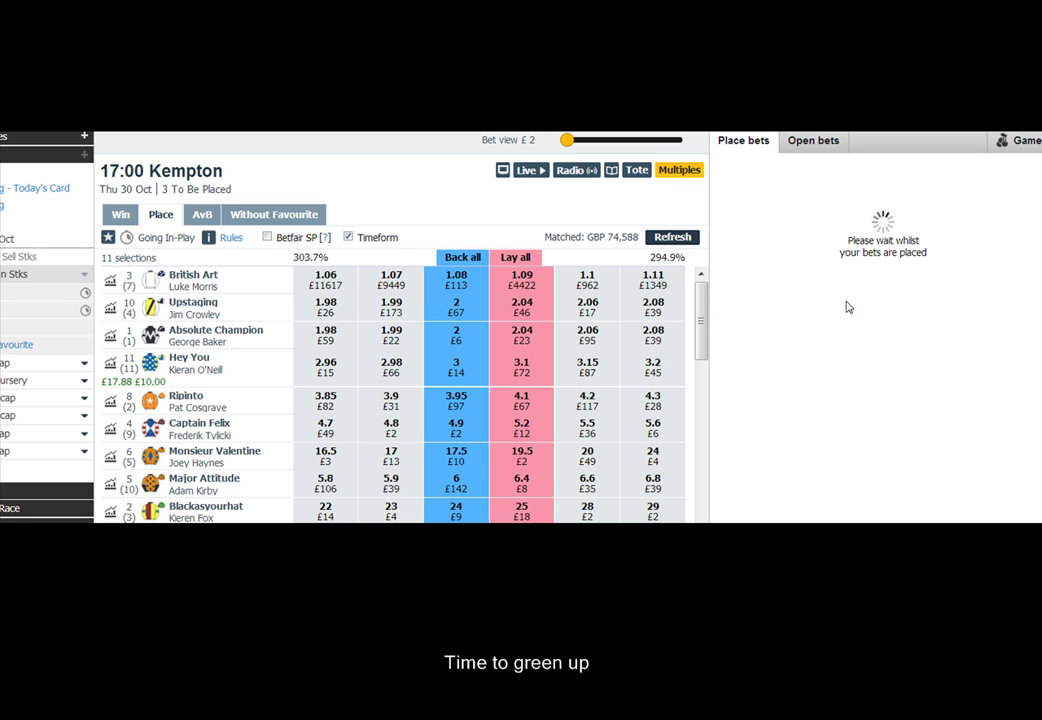